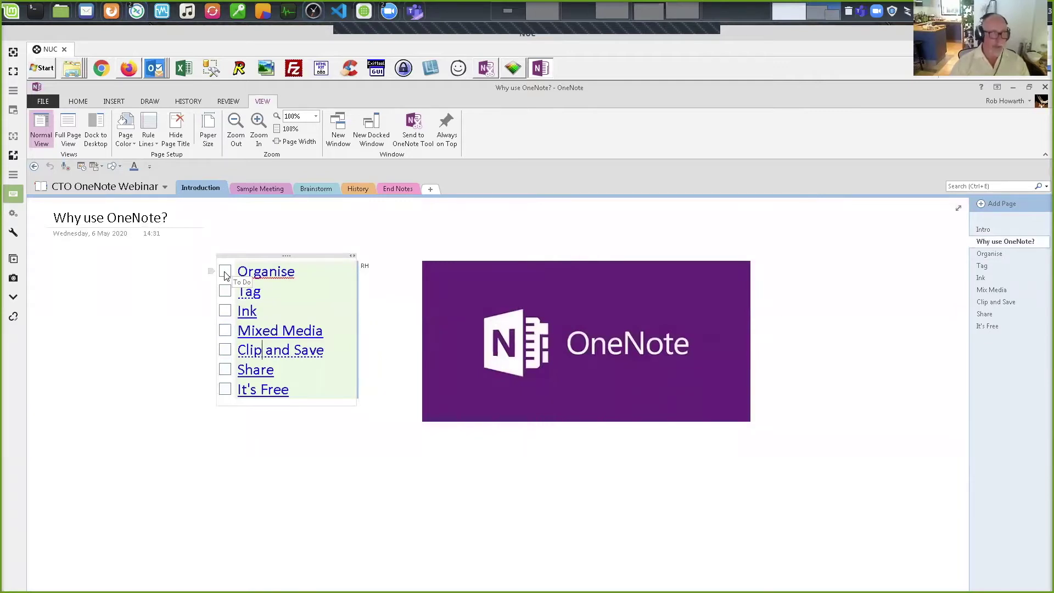
Mark Organise as done in the checklist and look through the full list of available note tags
left_click(225, 272)
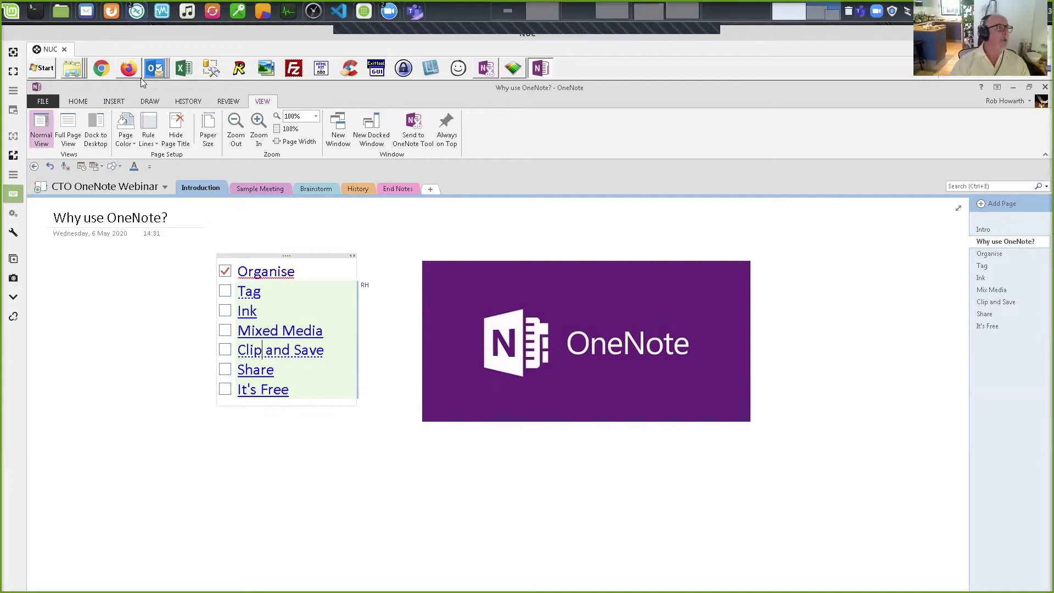
left_click(81, 102)
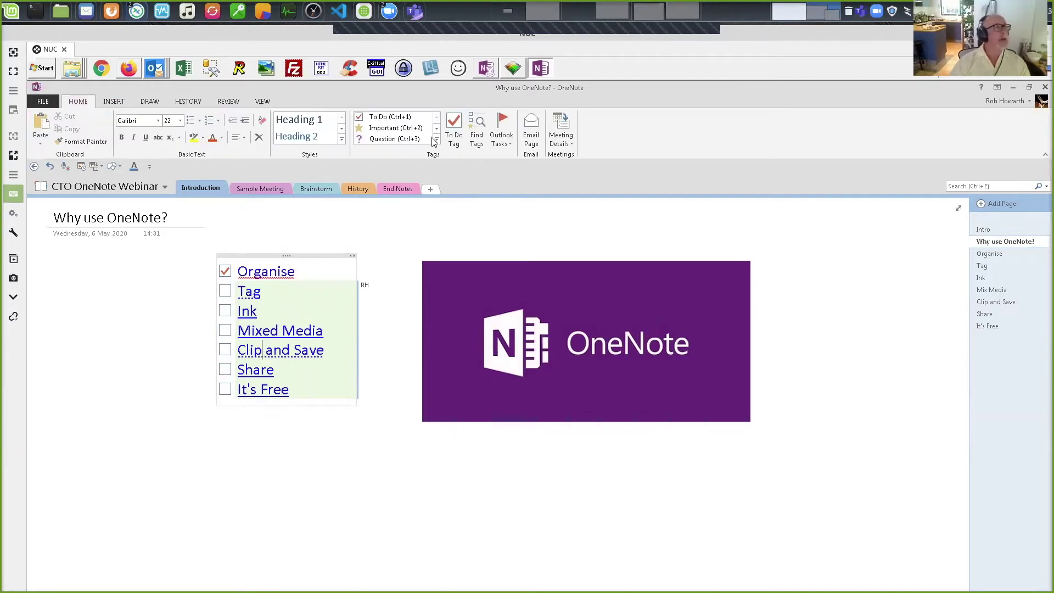
left_click(437, 141)
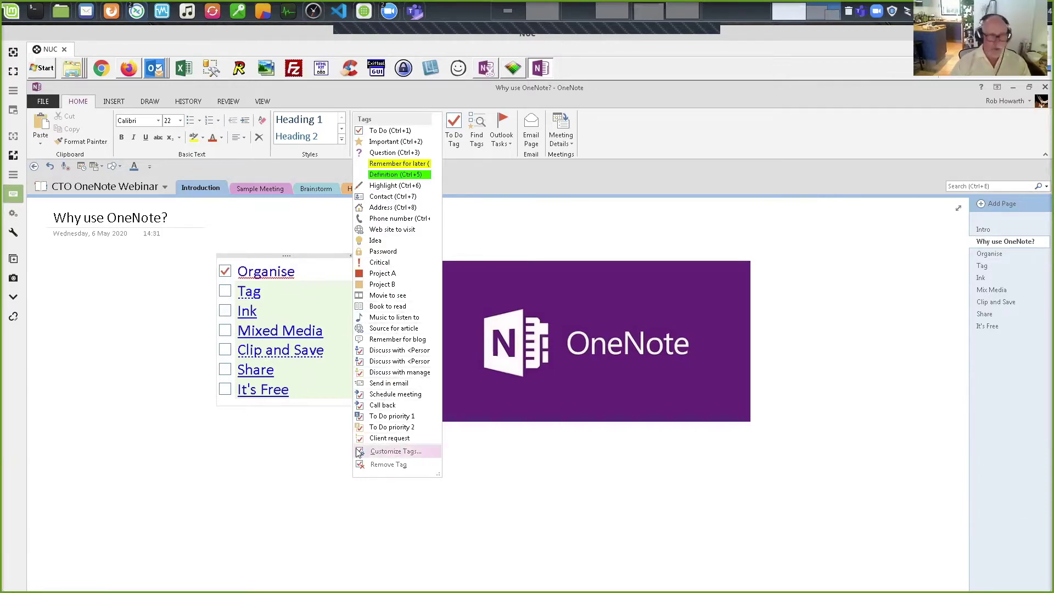
left_click(322, 446)
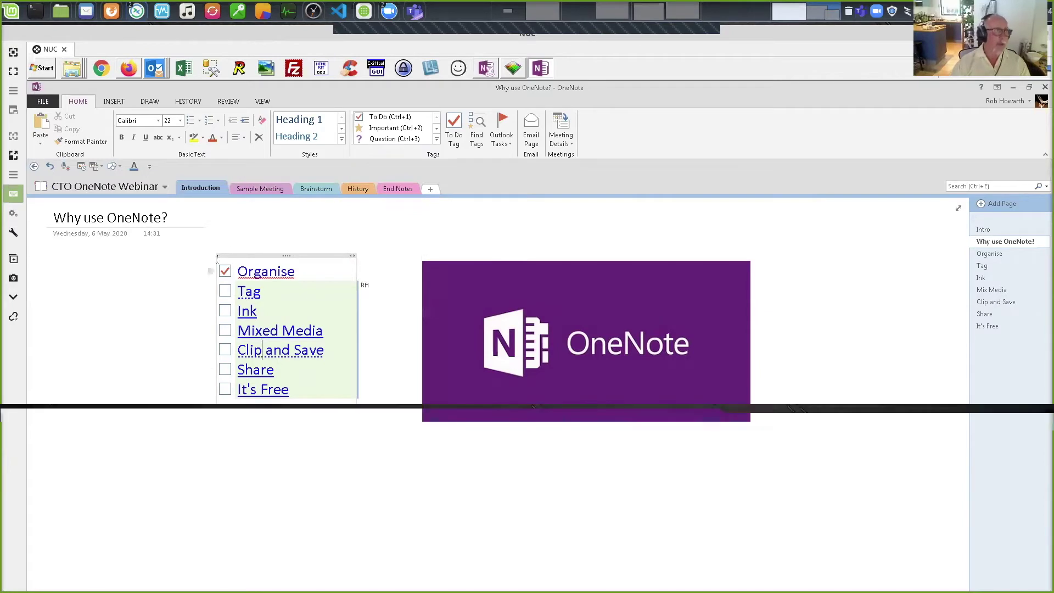
Mark Tag, Ink and Mixed Media as done in the checklist on the Why use OneNote? page
left_click(226, 293)
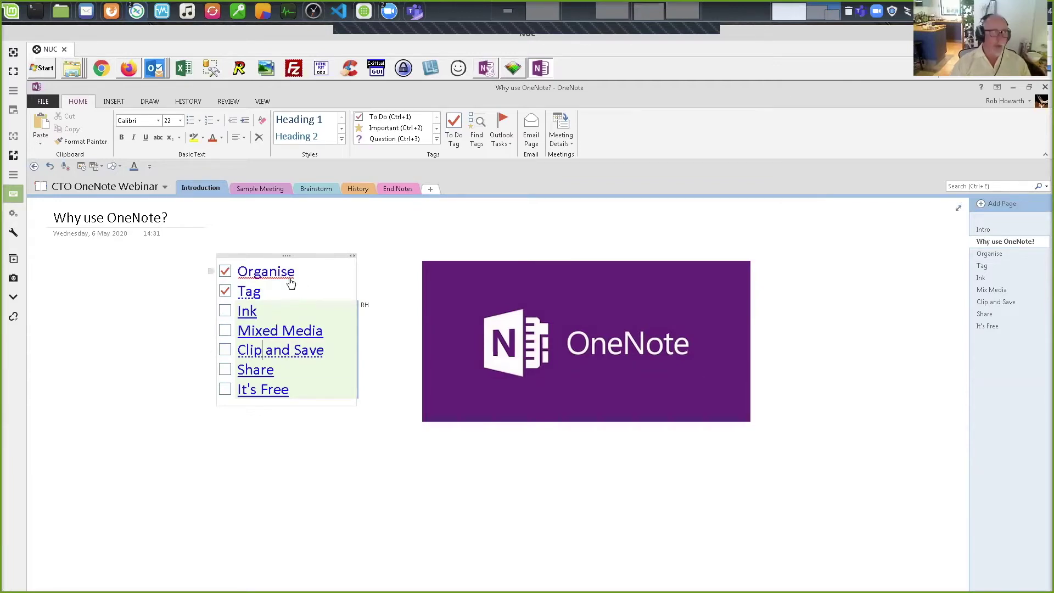
left_click(227, 312)
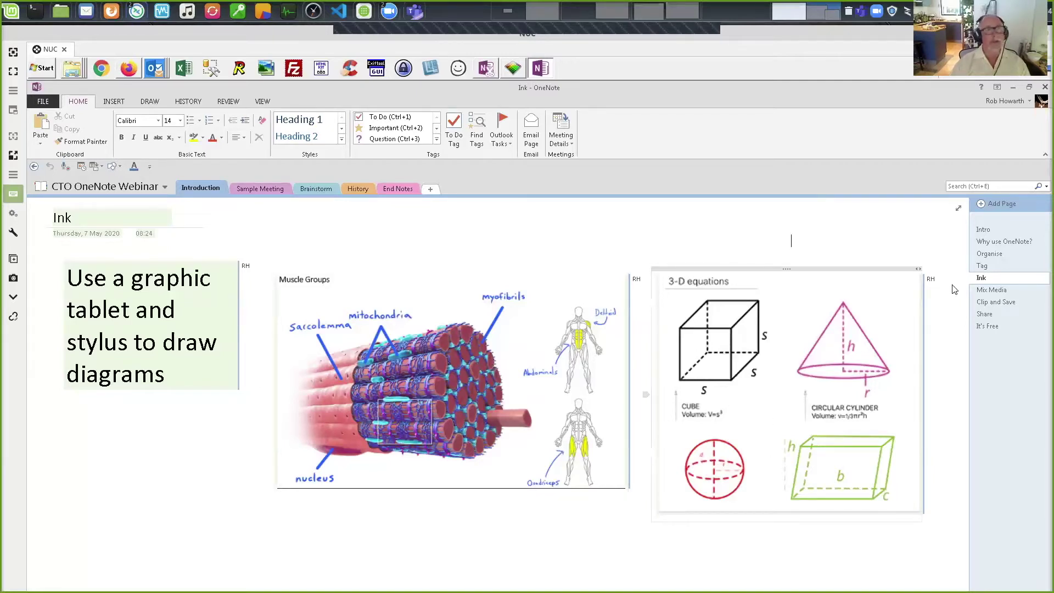
left_click(986, 241)
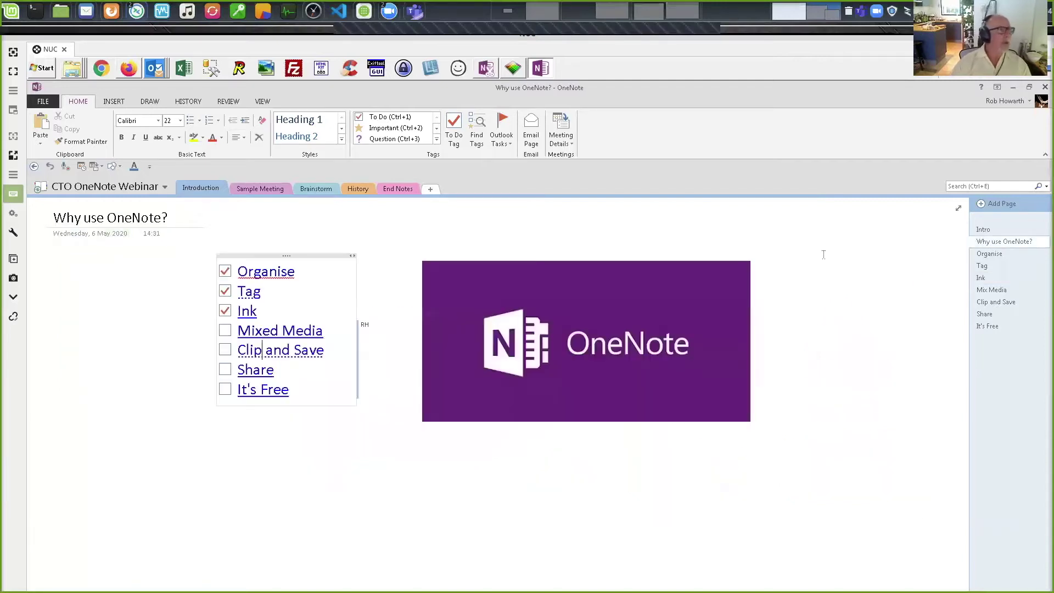
left_click(225, 330)
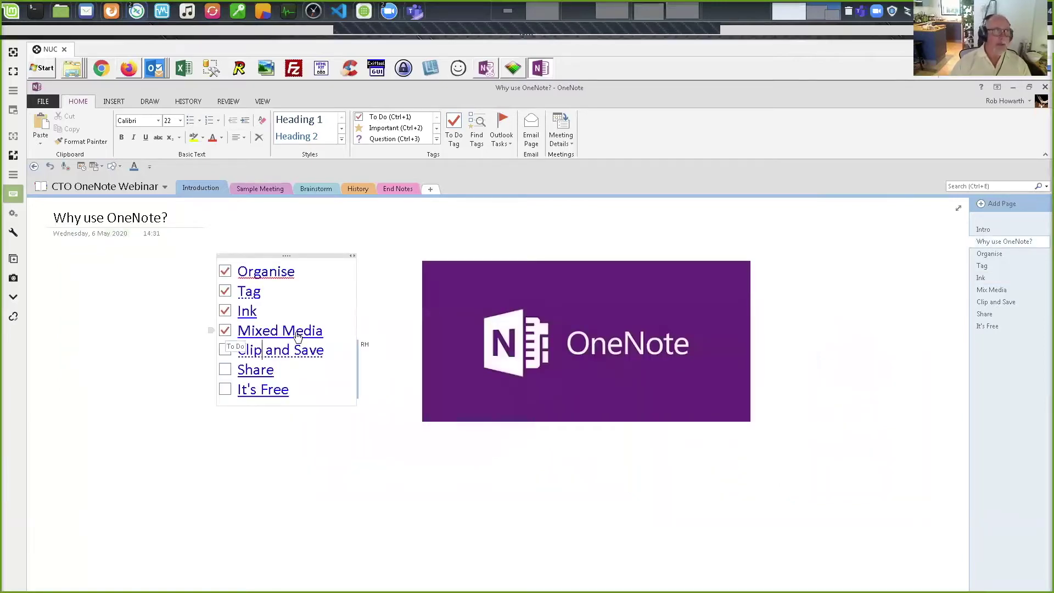
Go to the Mix Media page and open its embedded video and sound file
left_click(992, 291)
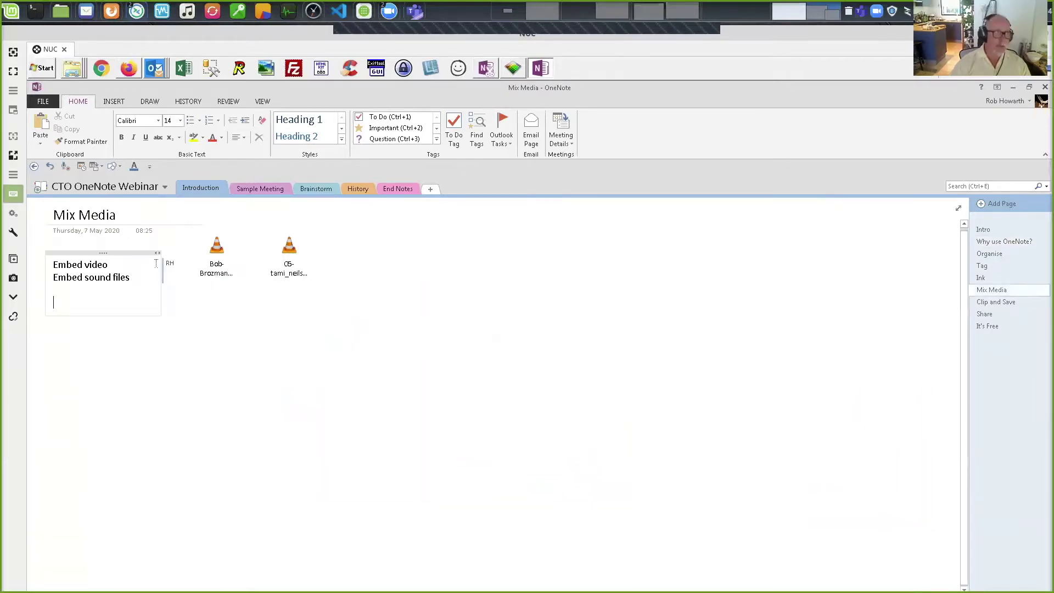
double_click(217, 252)
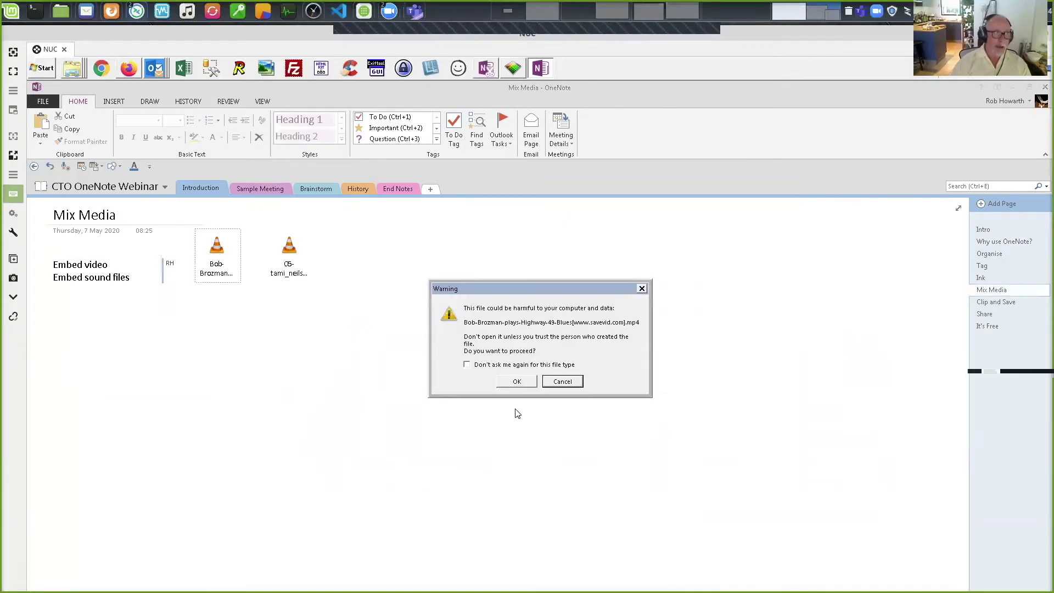
left_click(509, 383)
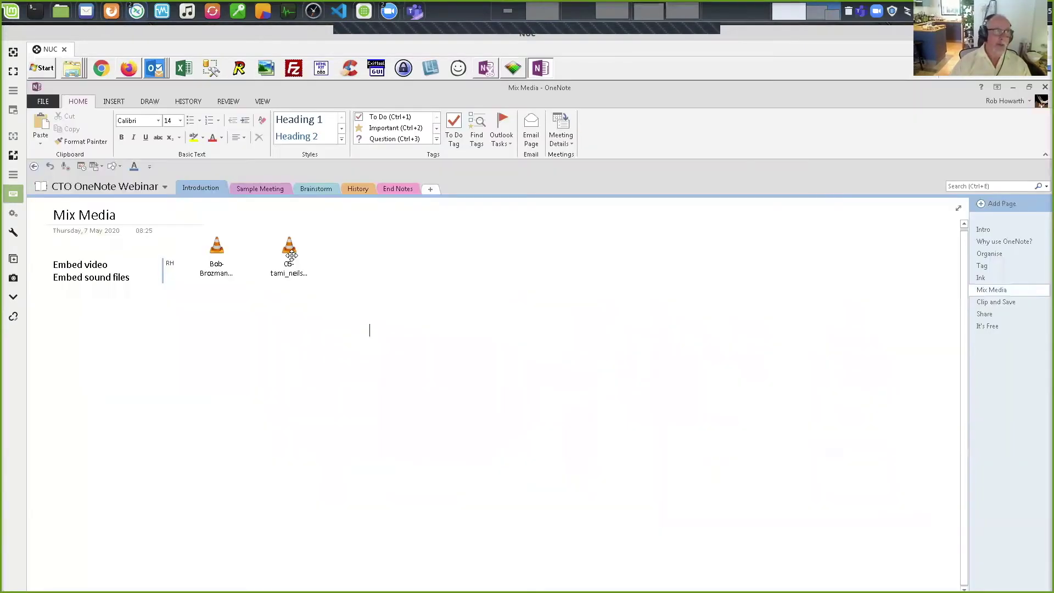
left_click(291, 255)
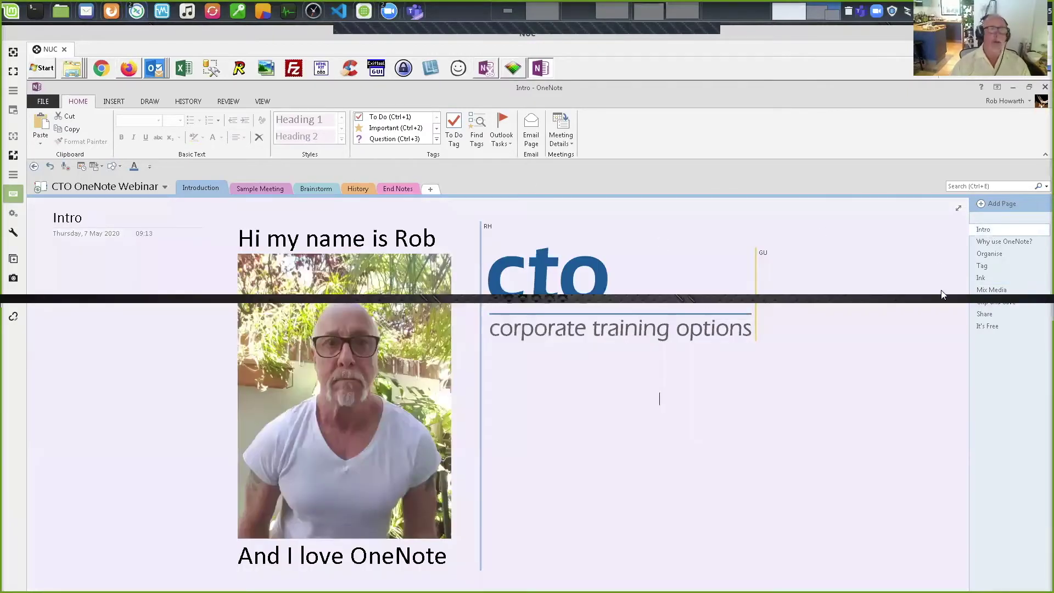
left_click(983, 294)
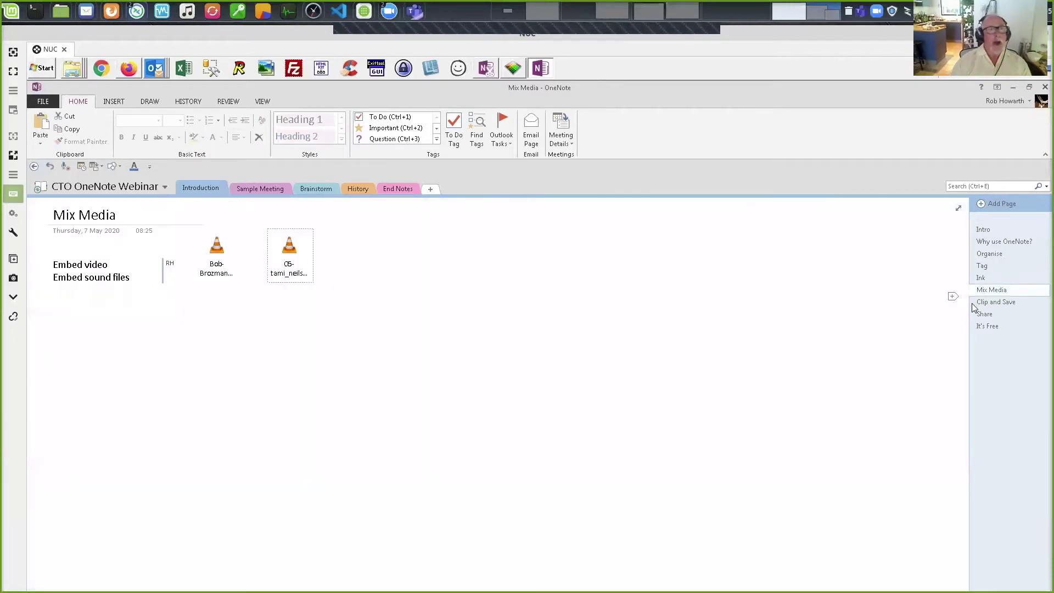
Follow the Clip and Save link on the Why use OneNote? page and add the Wikipedia tree picture from Firefox to the linked page
left_click(991, 243)
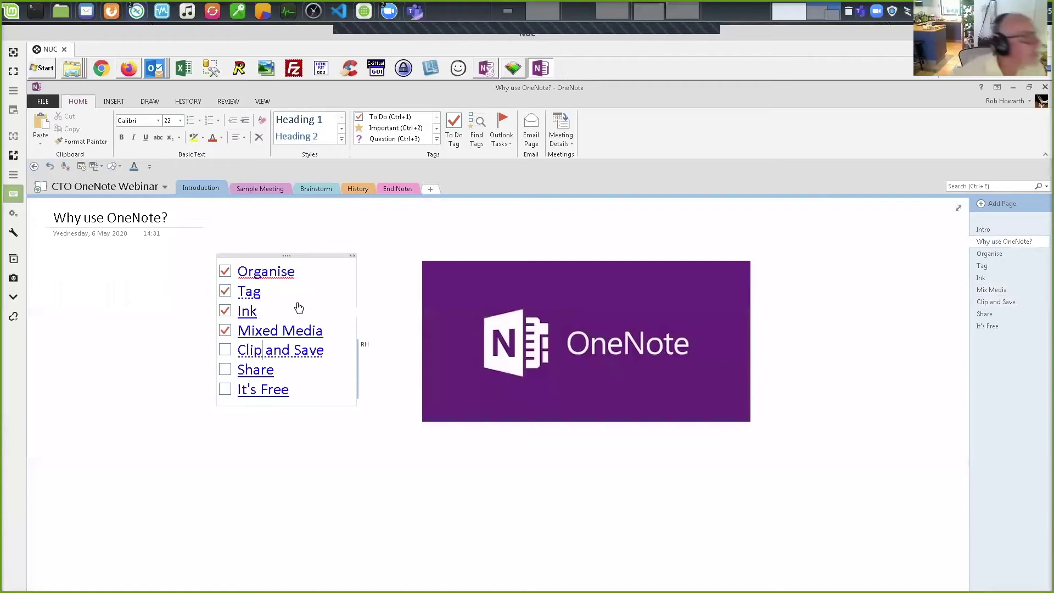
left_click(278, 352)
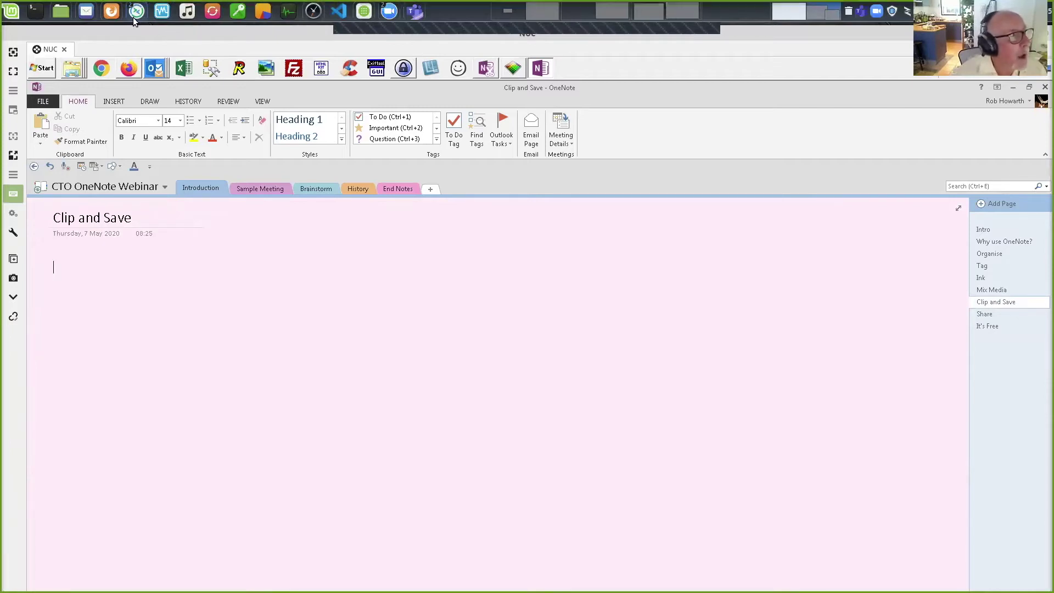
mouse_move(137, 74)
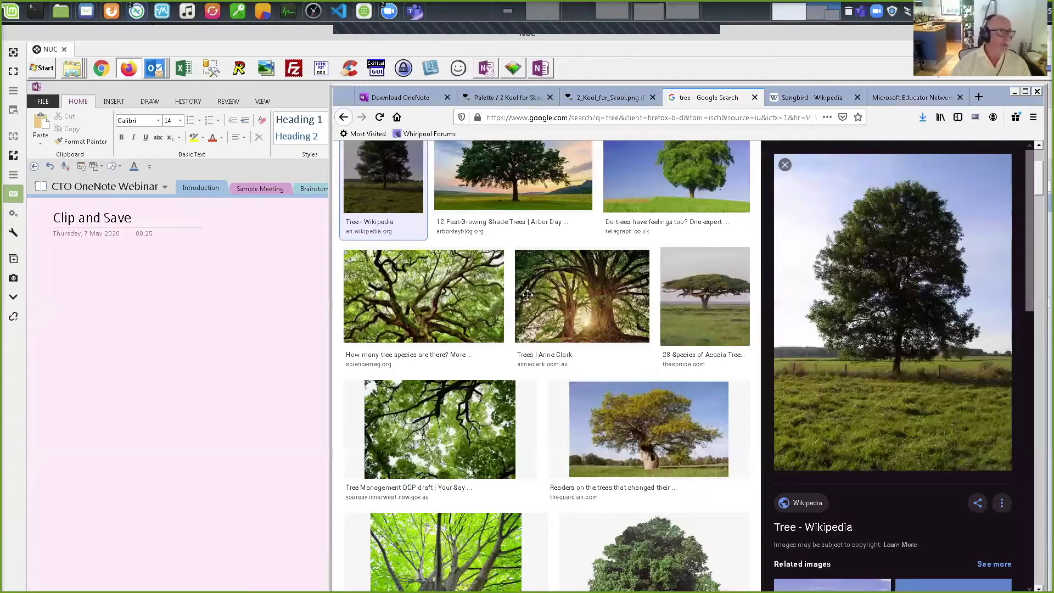
left_click_drag(504, 230, 168, 258)
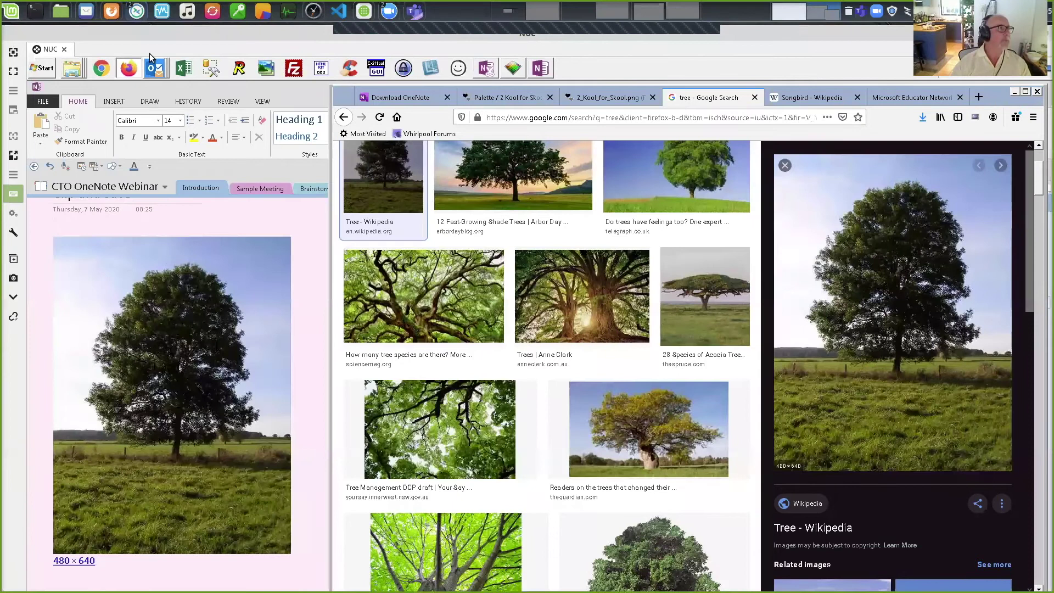
Copy the eastern yellow robin picture from the Songbird Wikipedia article to below the tree on the Clip and Save page
left_click(131, 70)
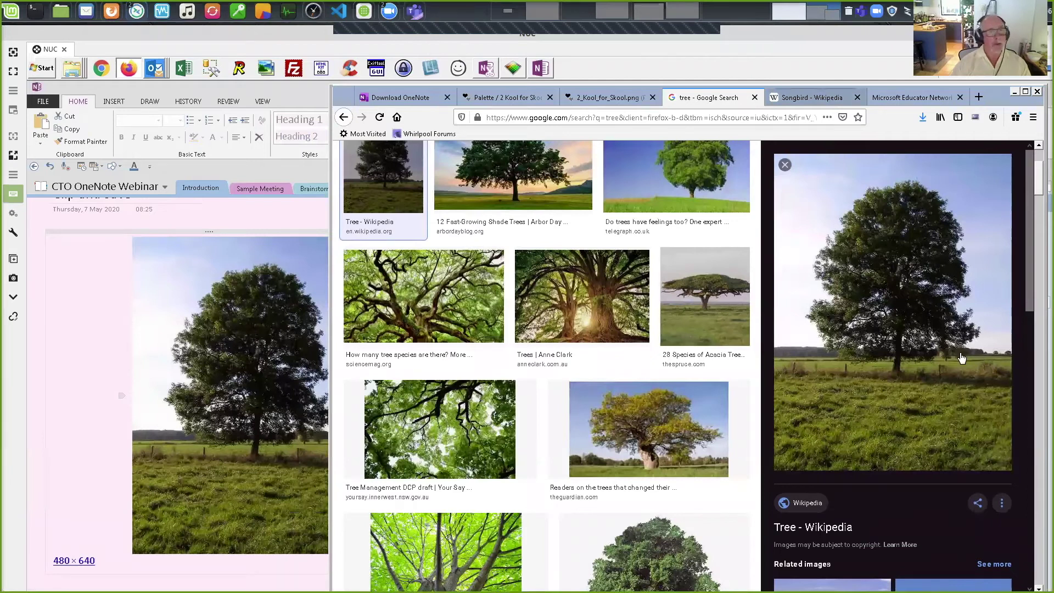
key("ctrl+Tab")
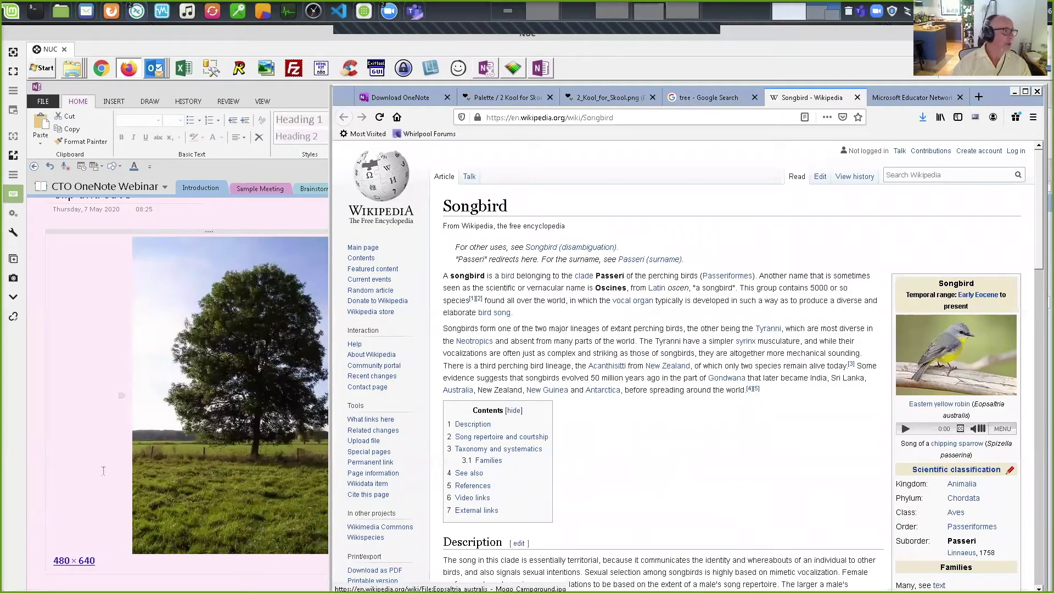
scroll(95, 496, "down", 3)
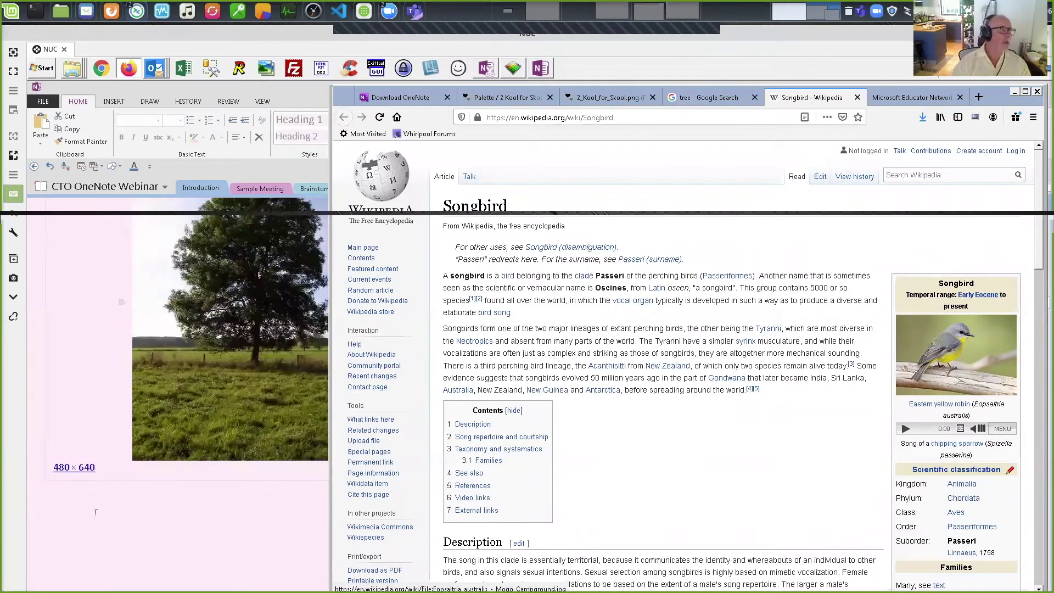
key("ctrl+v")
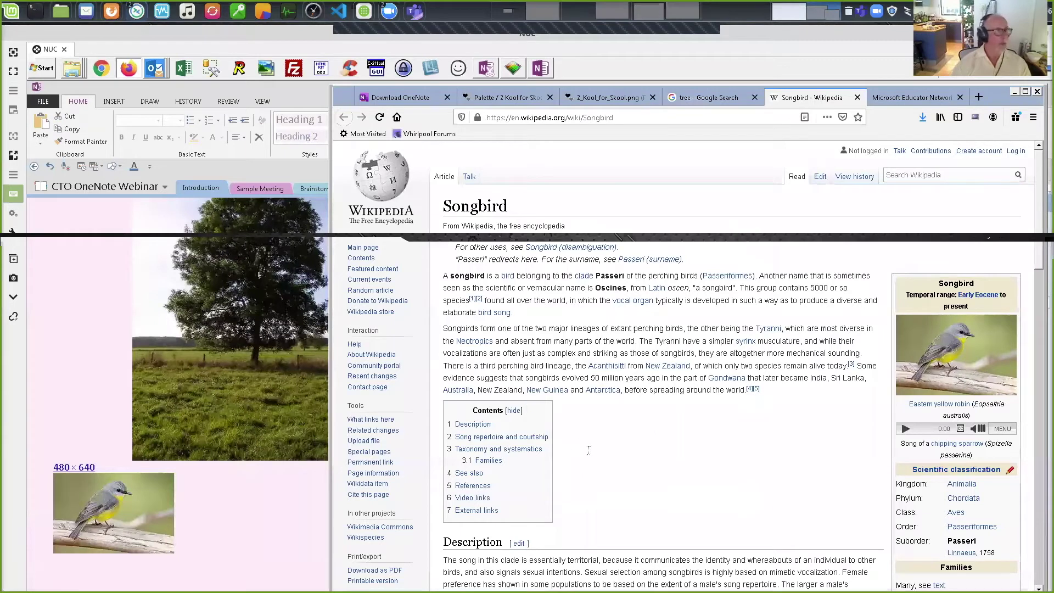
Return to the Why use OneNote? page and mark Clip and Save and Share as done in the checklist
key("alt+Tab")
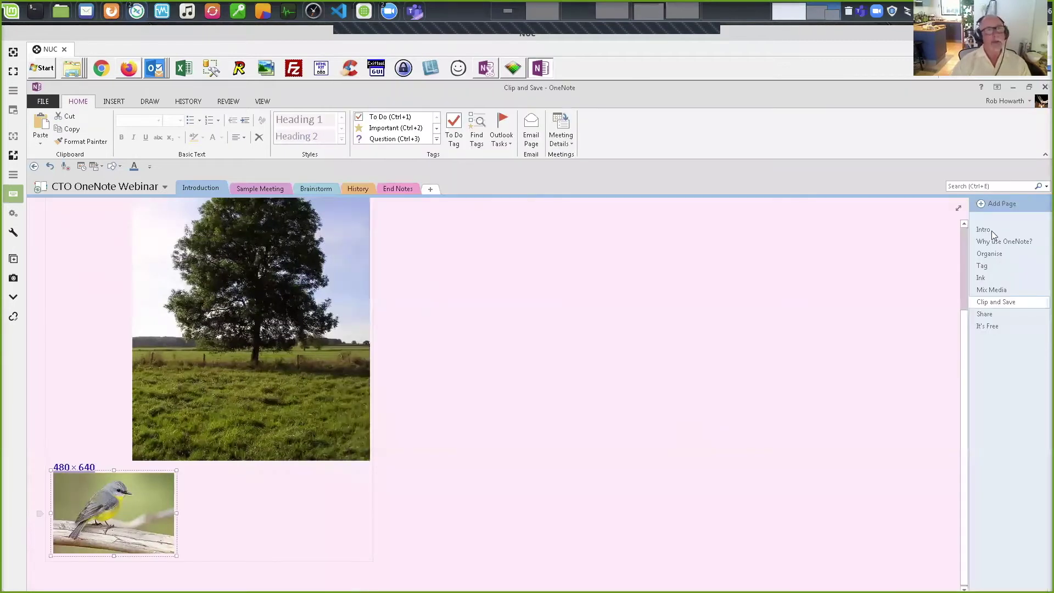
scroll(765, 266, "up", 4)
key("alt+Left")
key("ctrl+1")
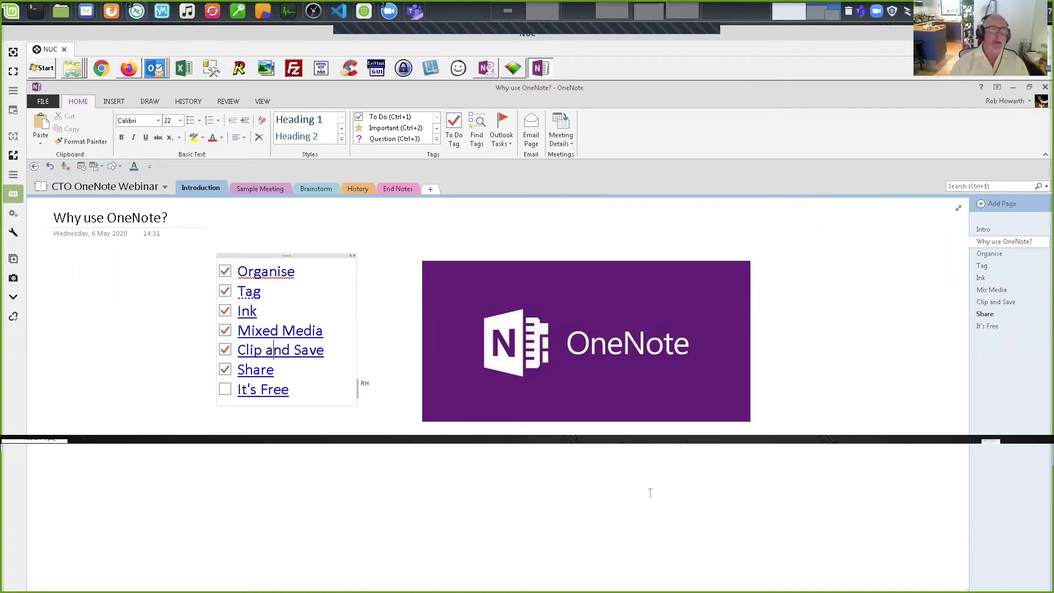
View the Share and It's Free pages, follow the Free Download link and decline saving the installer
left_click(984, 314)
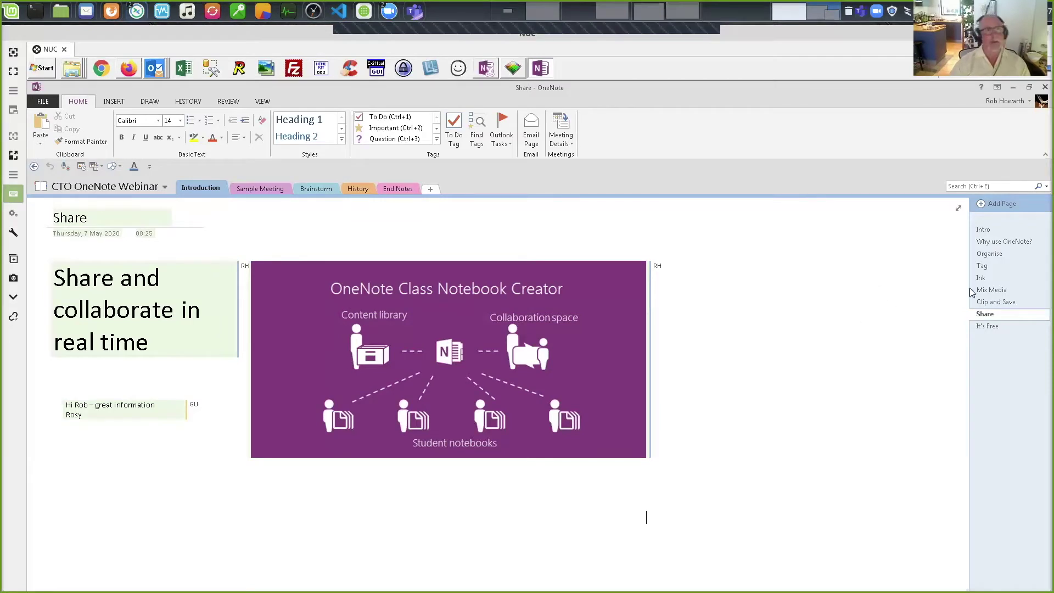
left_click(987, 332)
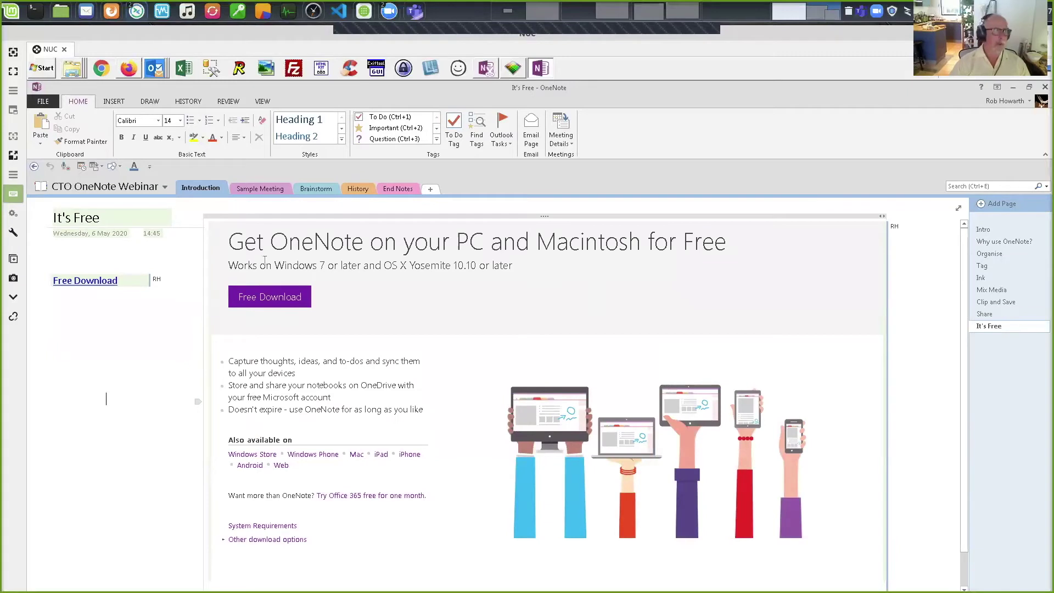
left_click(99, 284)
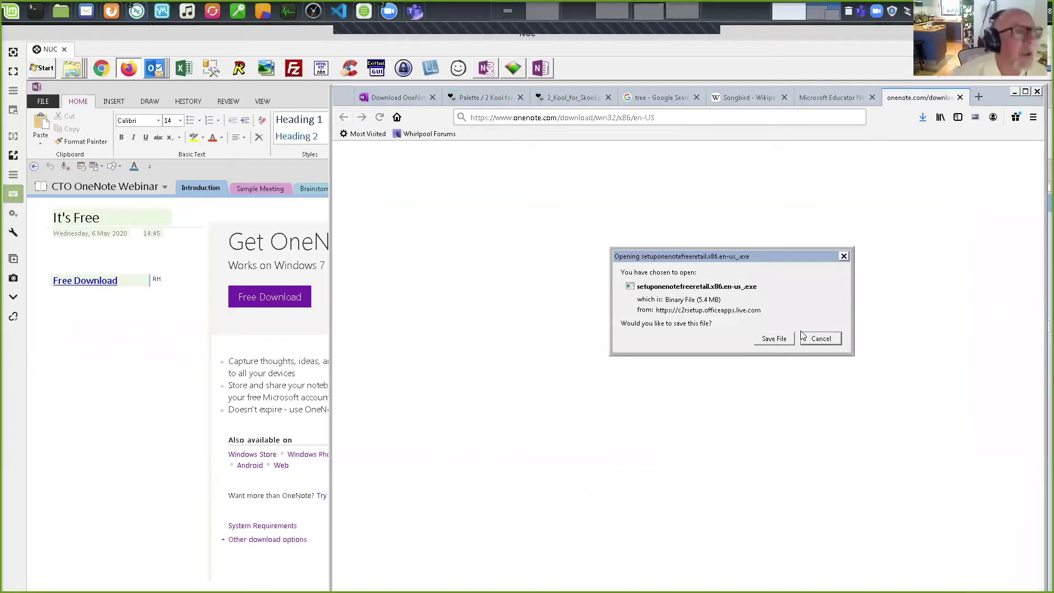
left_click(818, 338)
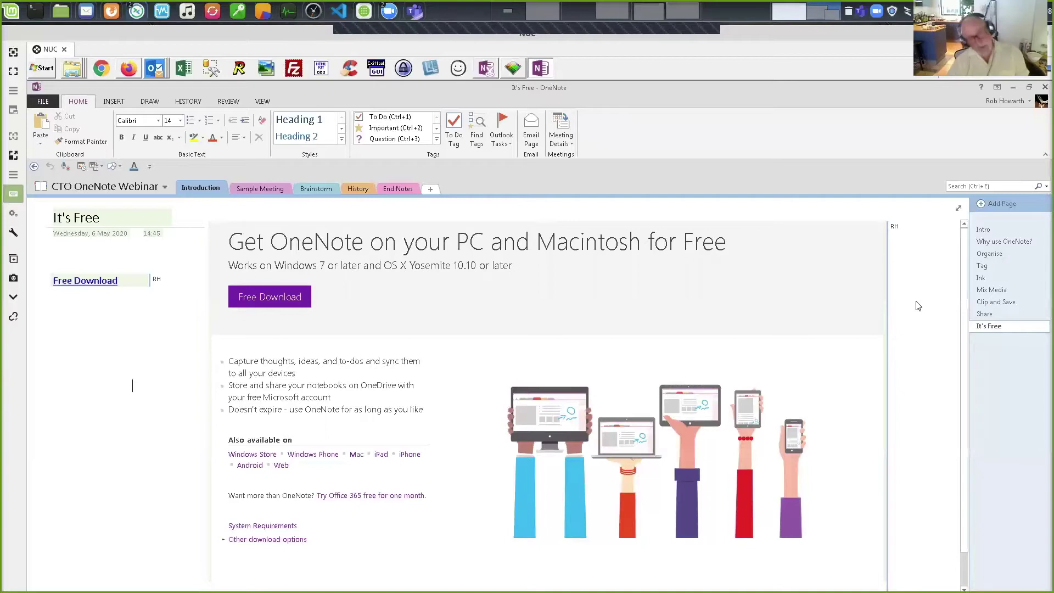
Go to the Sample Meeting section, view the page template categories, and close the template list
left_click(253, 189)
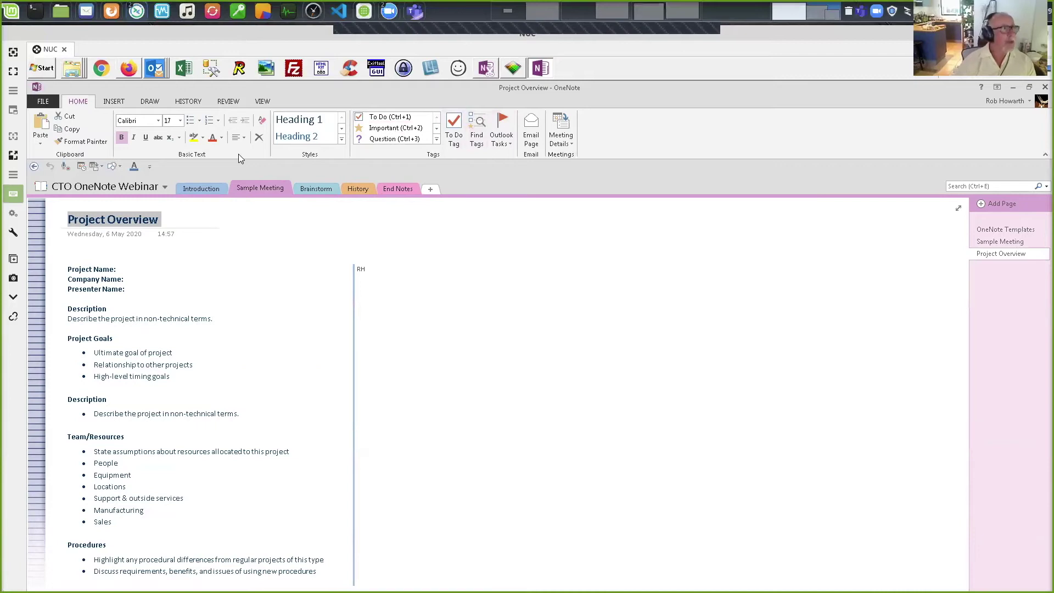
left_click(108, 103)
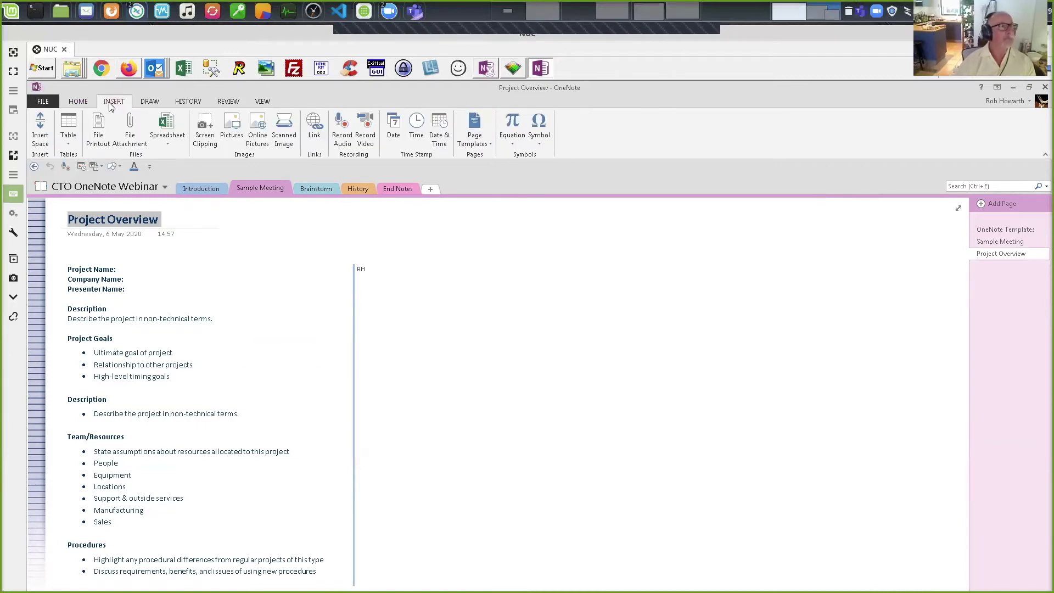
left_click(479, 144)
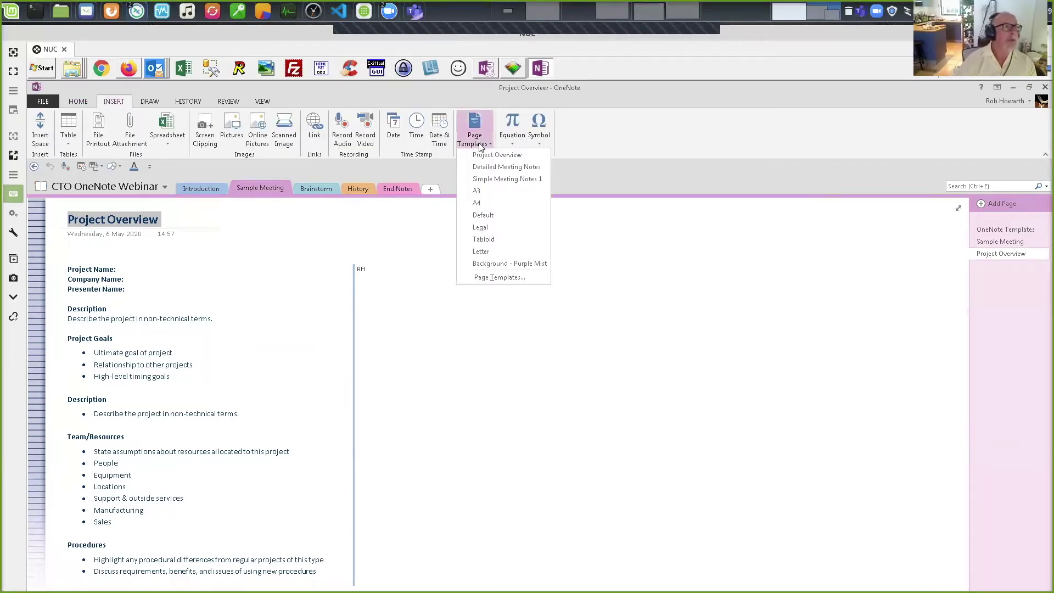
left_click(497, 277)
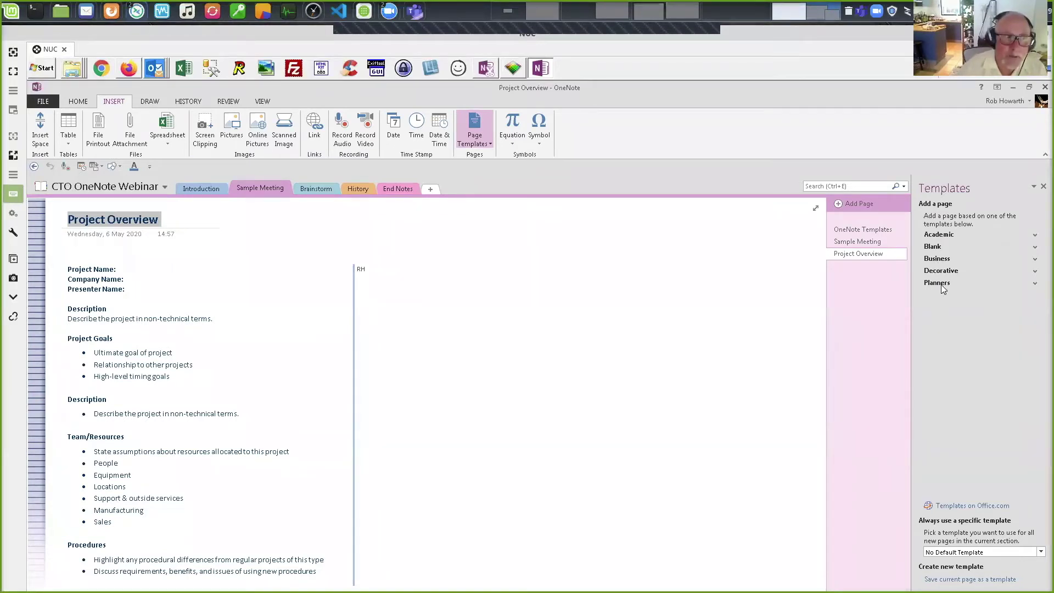
left_click(1043, 187)
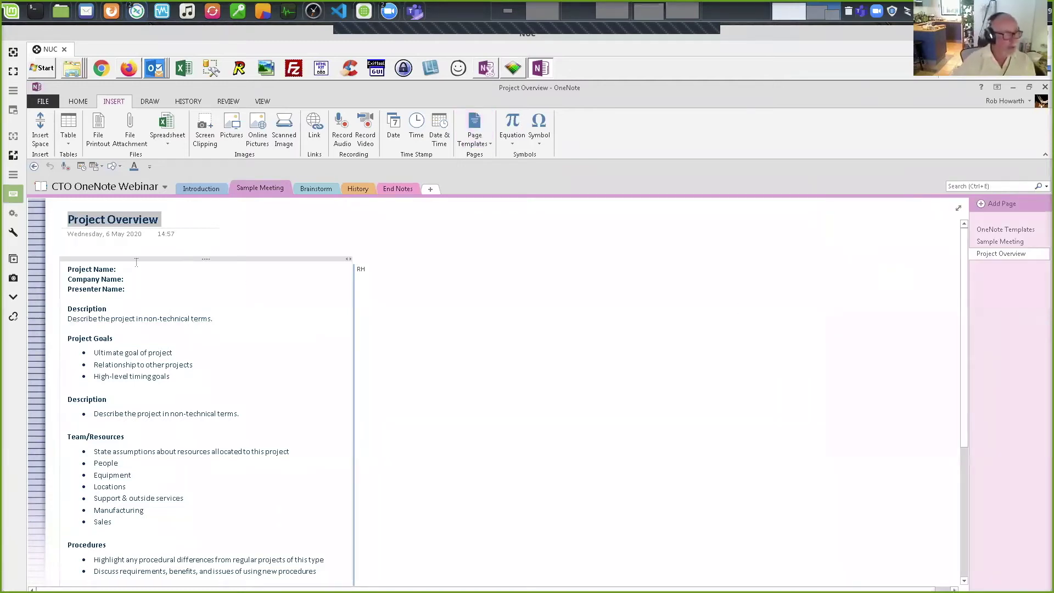
Read through the headings and bullet points of the Project Overview template page
scroll(150, 282, "down", 1)
scroll(150, 282, "down", 5)
scroll(226, 292, "up", 5)
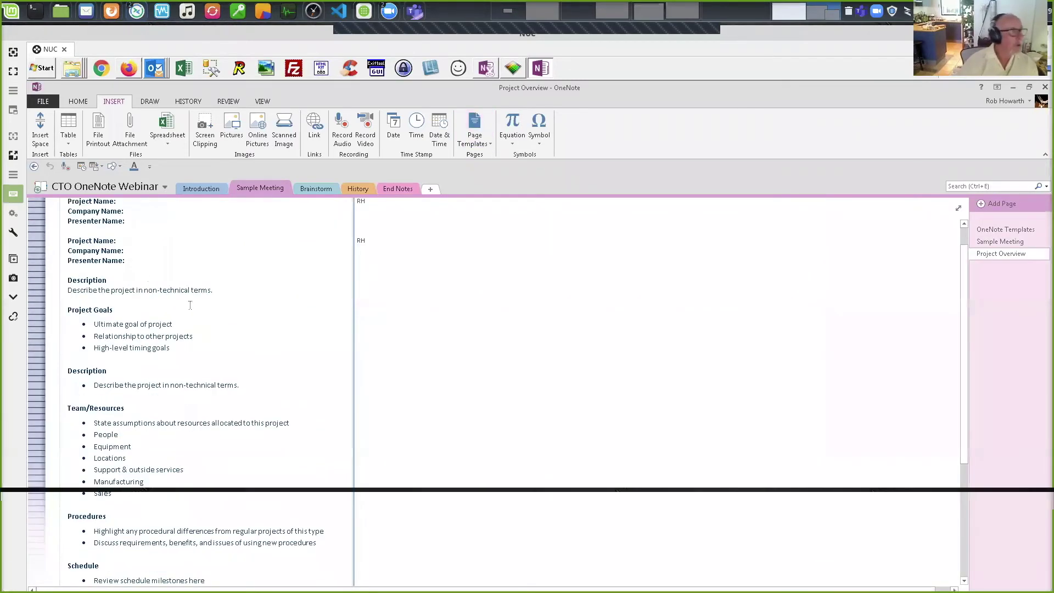
left_click(224, 279)
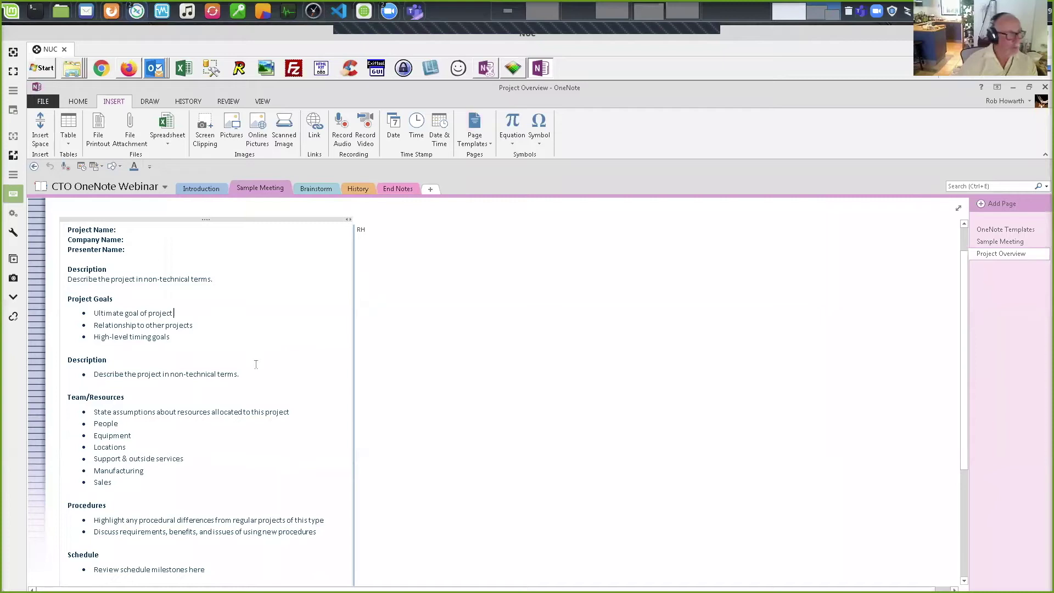
scroll(254, 351, "down", 3)
scroll(284, 445, "up", 3)
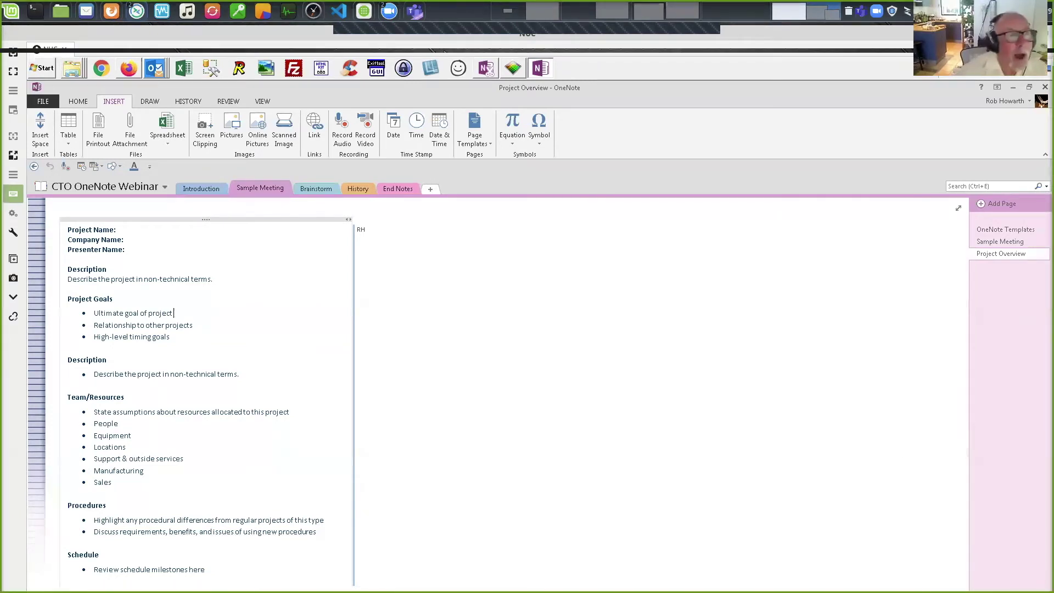
Open the Sample Meeting page and review its sections from Meeting Details to Next Meeting
left_click(998, 245)
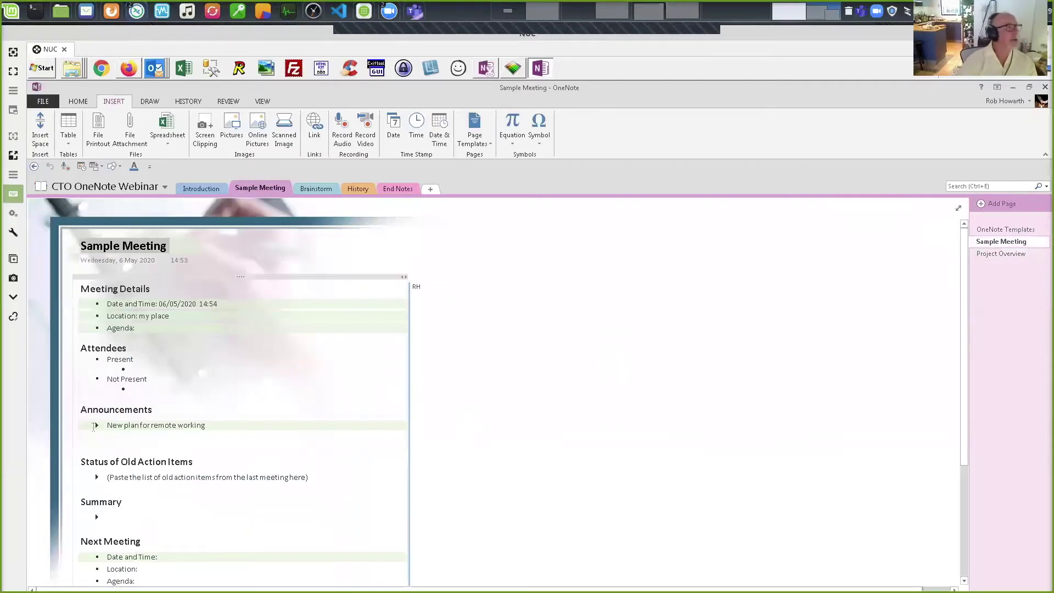
scroll(247, 271, "down", 3)
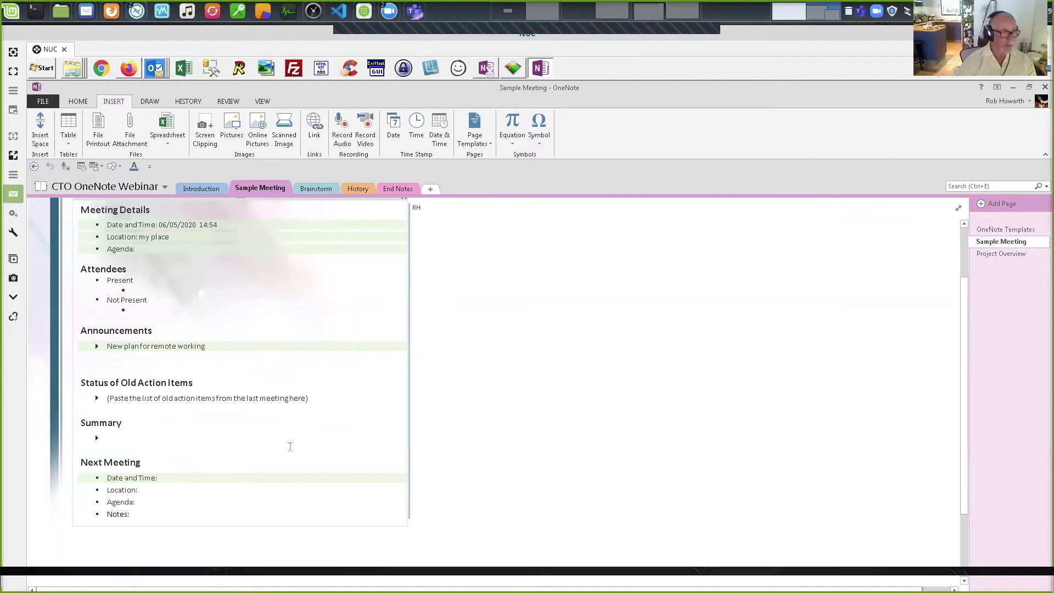
scroll(252, 406, "up", 3)
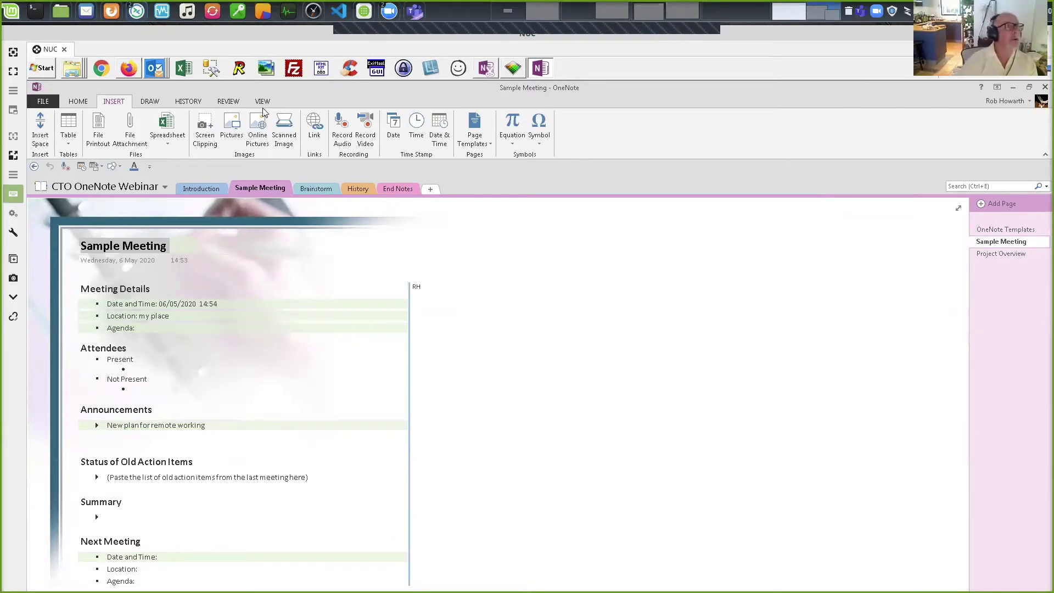
Create an email draft from the Sample Meeting page, review its content, and close it without saving
left_click(78, 102)
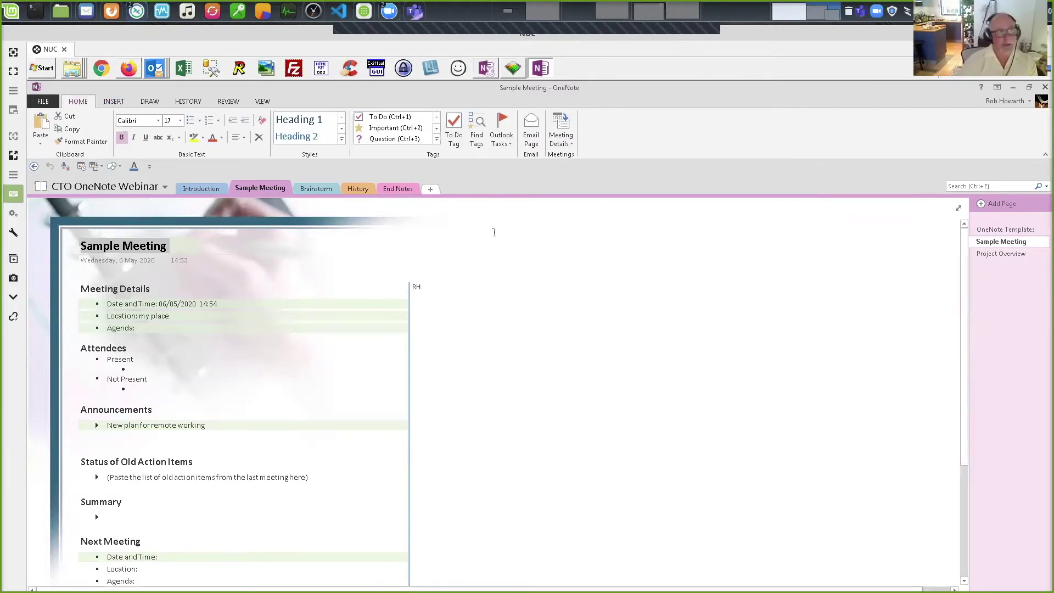
left_click(535, 136)
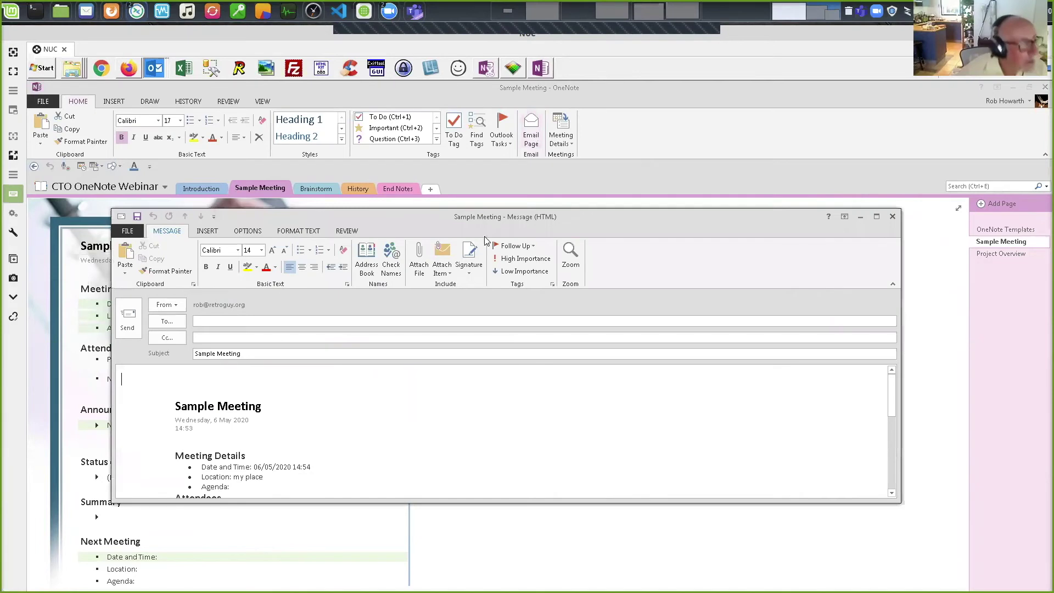
left_click_drag(482, 498, 482, 588)
scroll(302, 400, "down", 5)
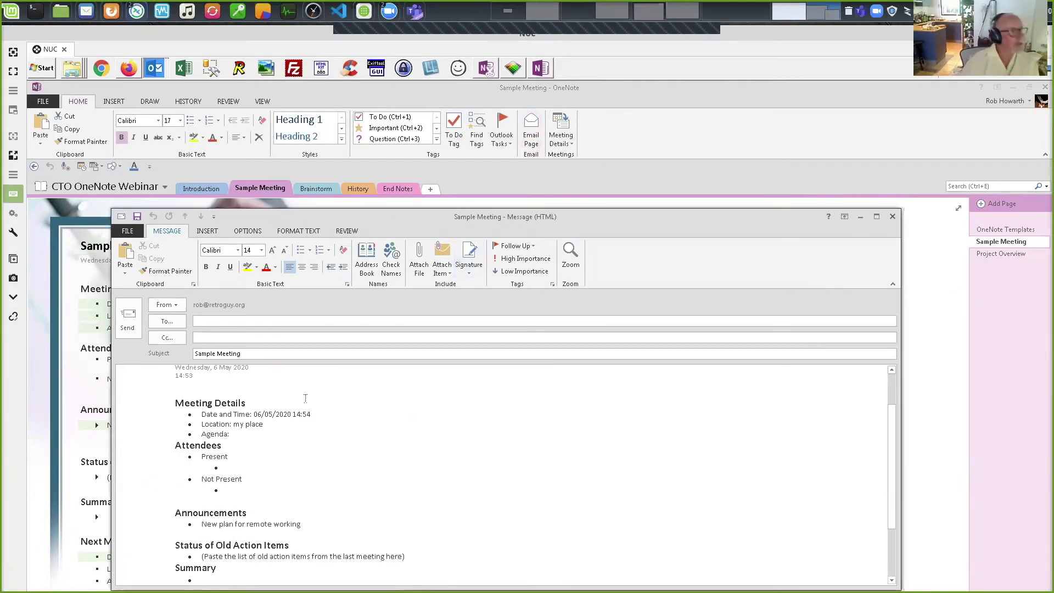
scroll(287, 417, "up", 3)
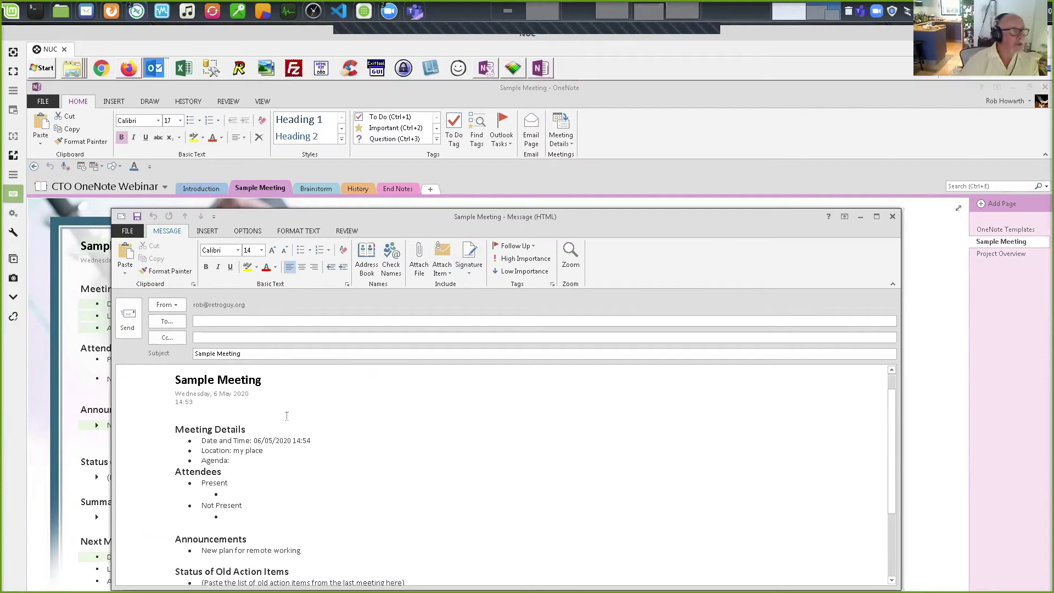
left_click(892, 217)
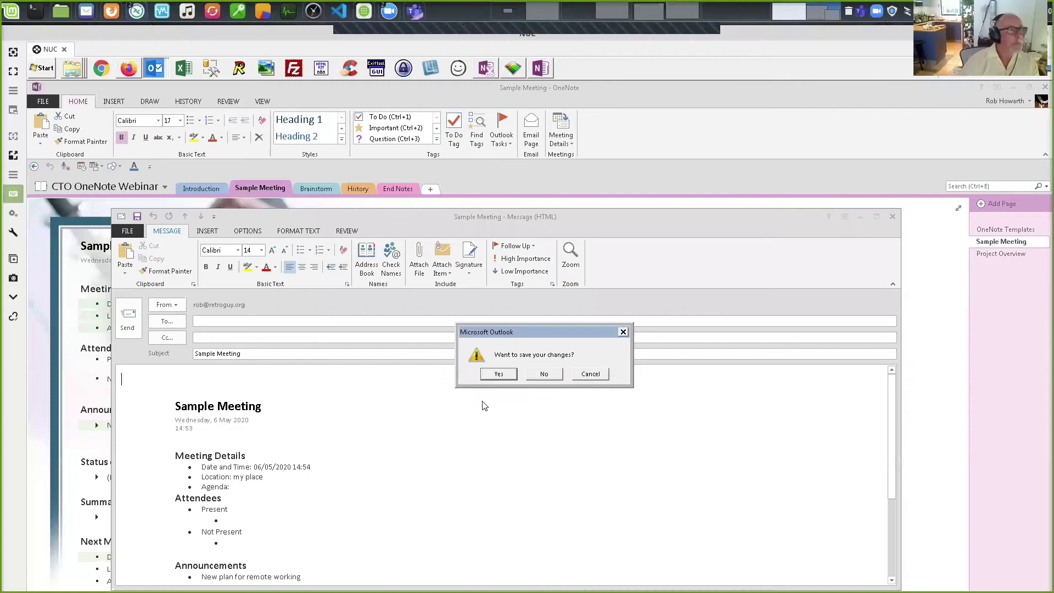
left_click(540, 375)
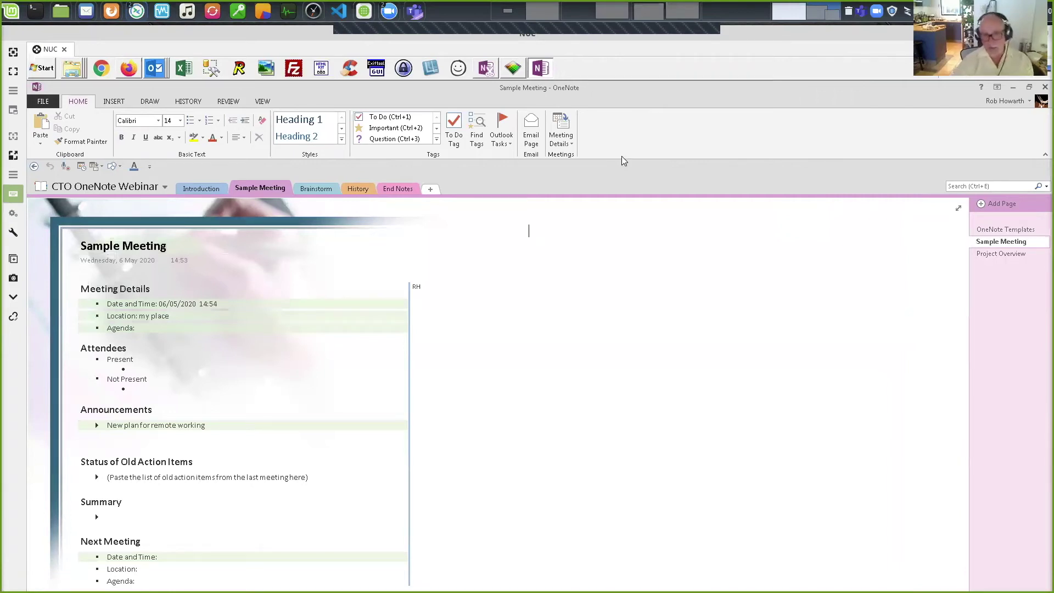
Insert the details of today's OneNote Webinar meeting into the Sample Meeting page
left_click(562, 143)
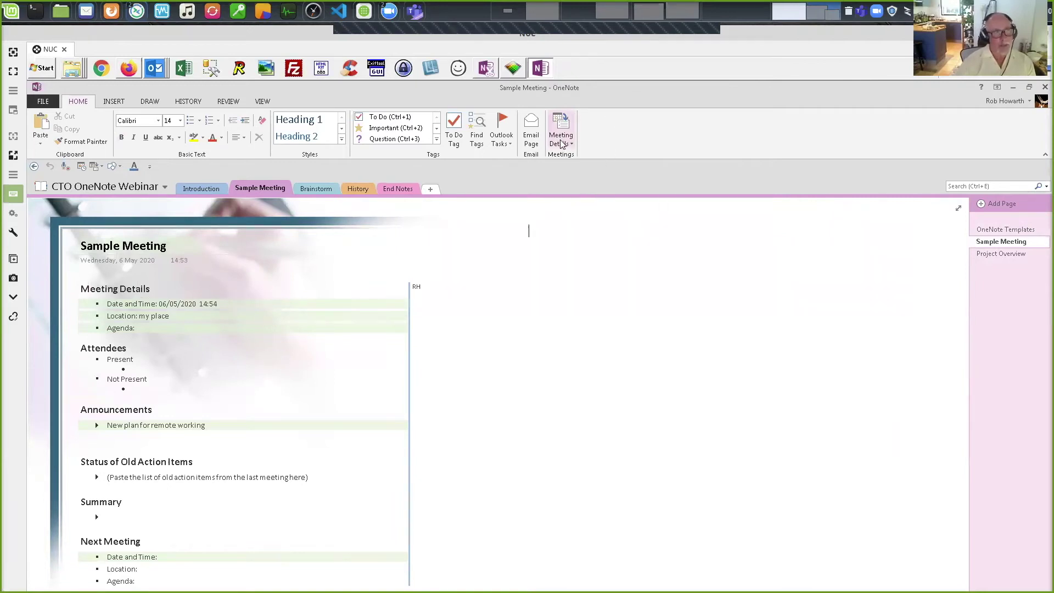
left_click(565, 180)
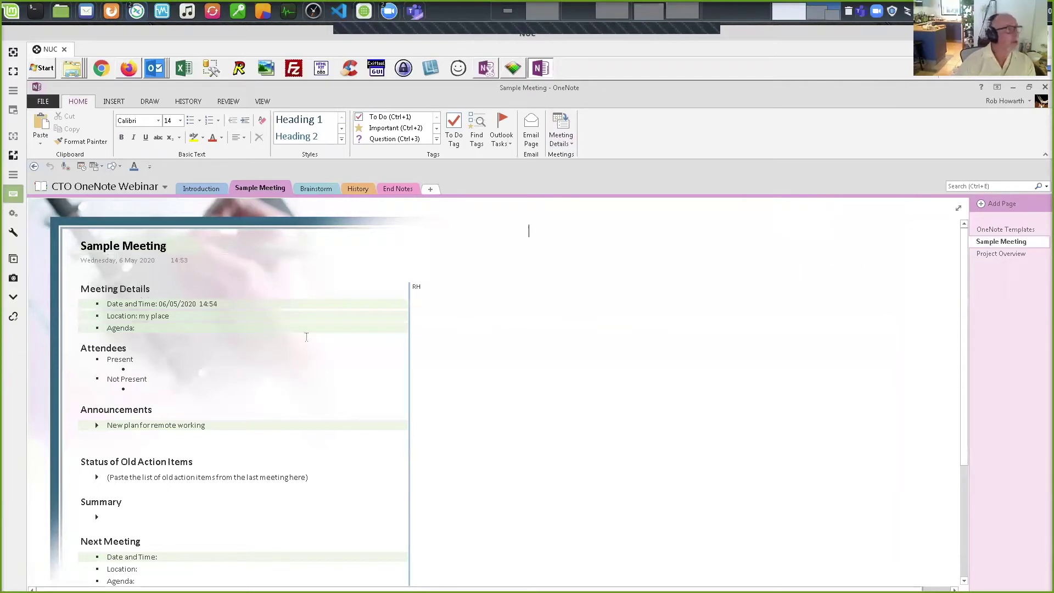
left_click(177, 344)
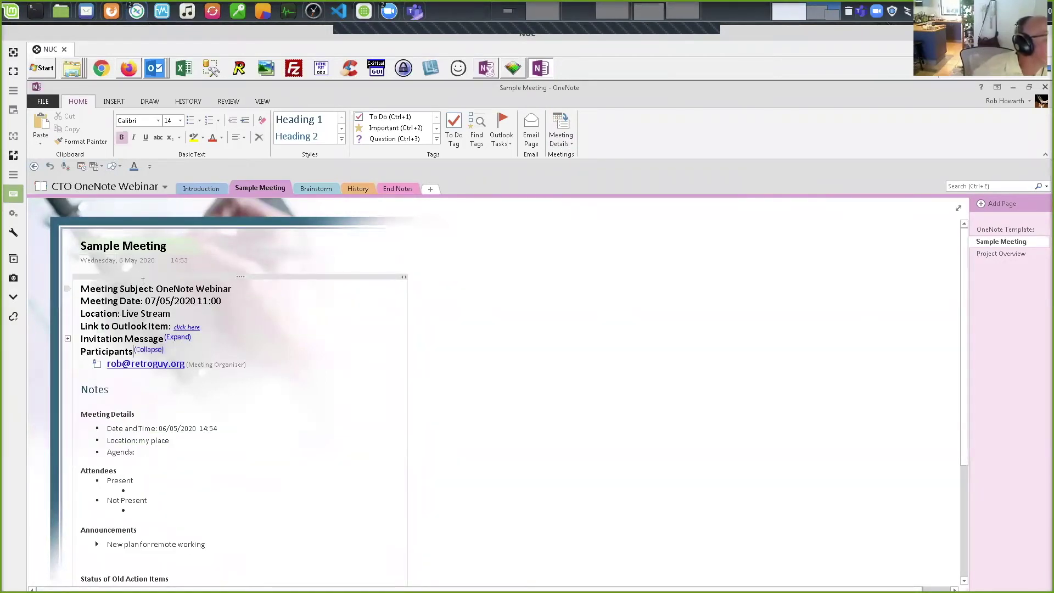
Try moving the meeting notes container across the page, undo the move, and select the text from the participant entry to Notes
left_click_drag(295, 288, 385, 304)
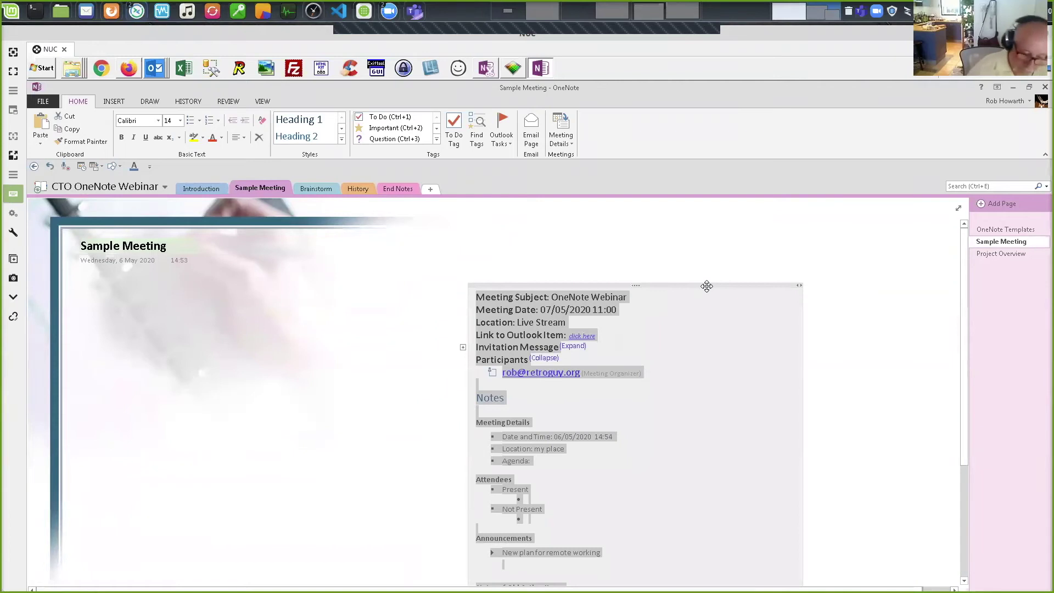
key("ctrl+z")
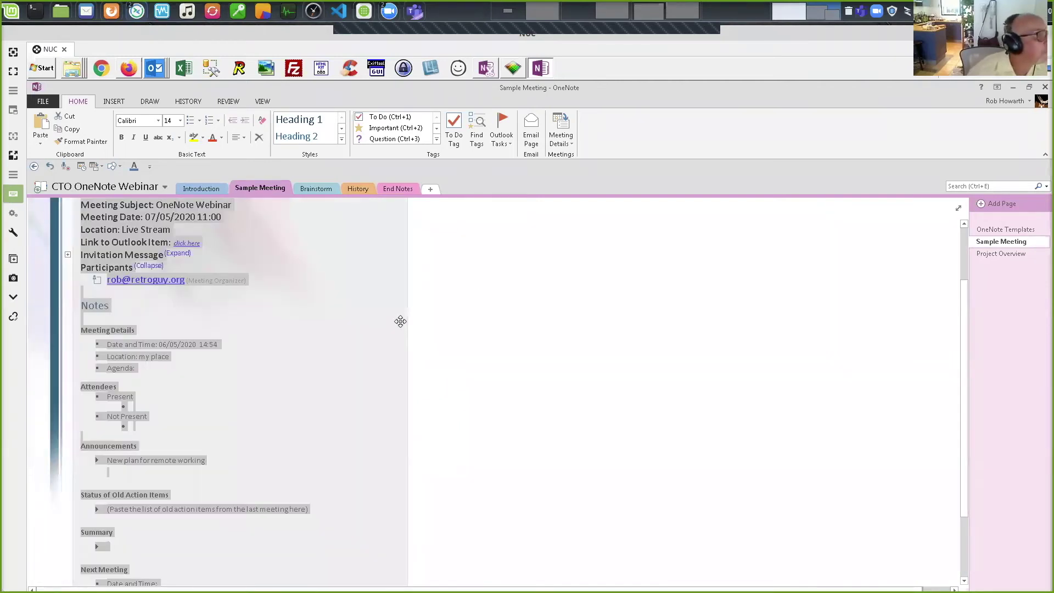
left_click(307, 282)
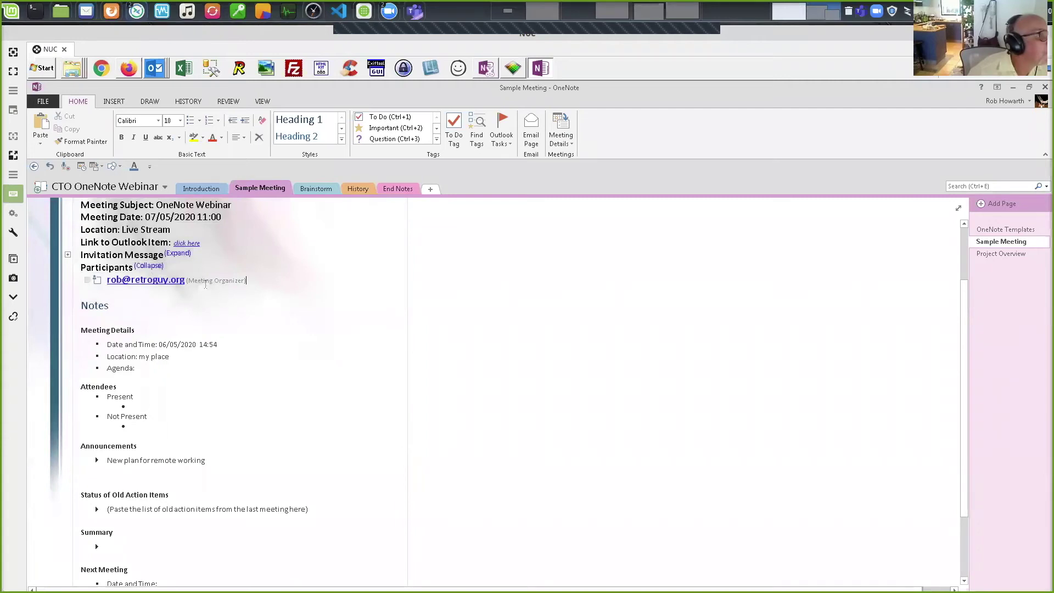
left_click_drag(194, 276, 581, 342)
scroll(284, 353, "up", 2)
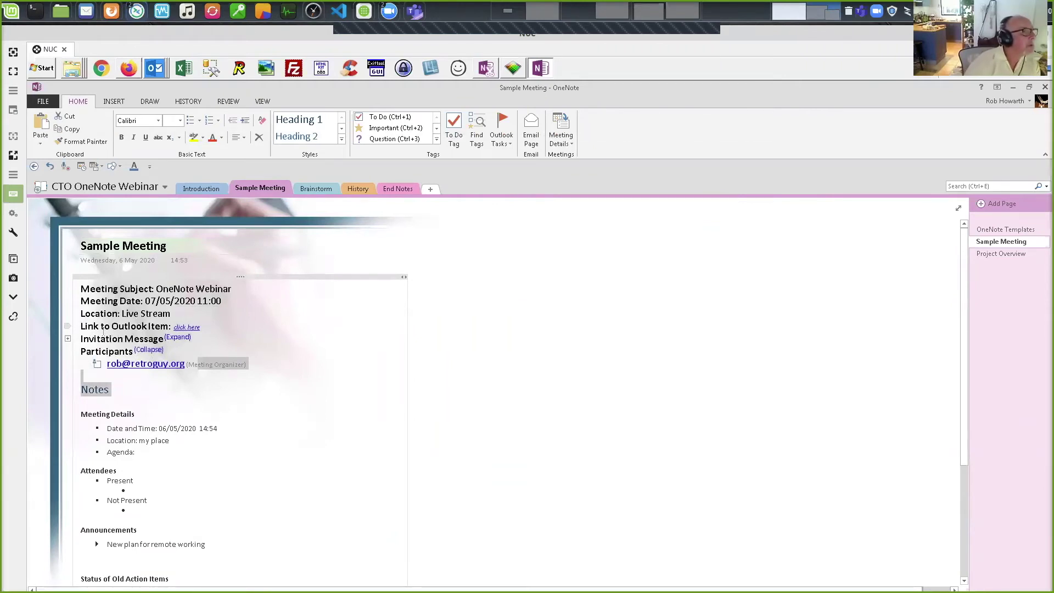
Deselect the notes text, view the list of today's meetings, and close it without choosing one
left_click(700, 244)
left_click(560, 131)
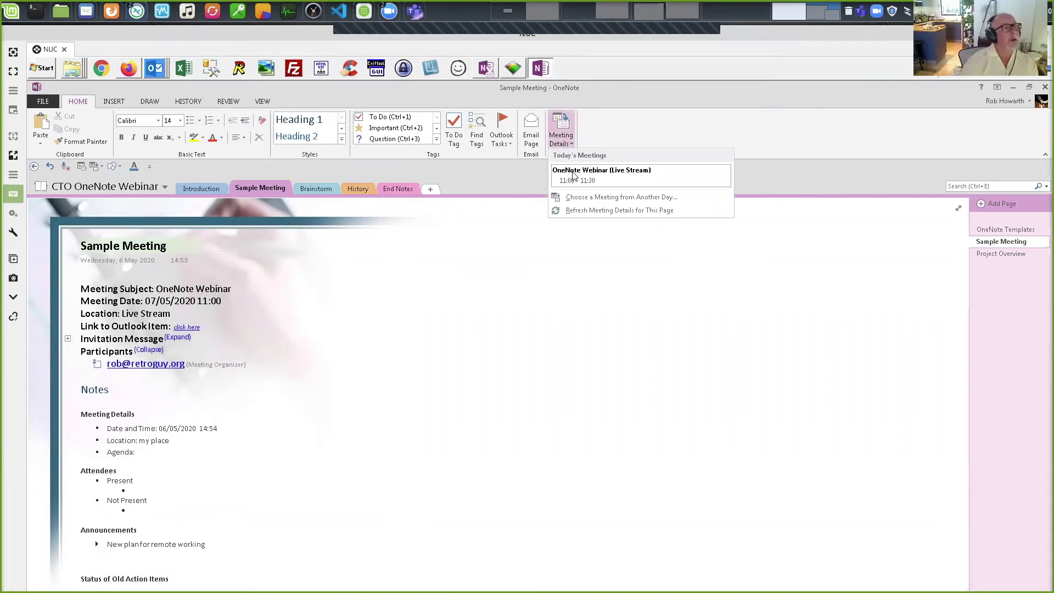
left_click(526, 228)
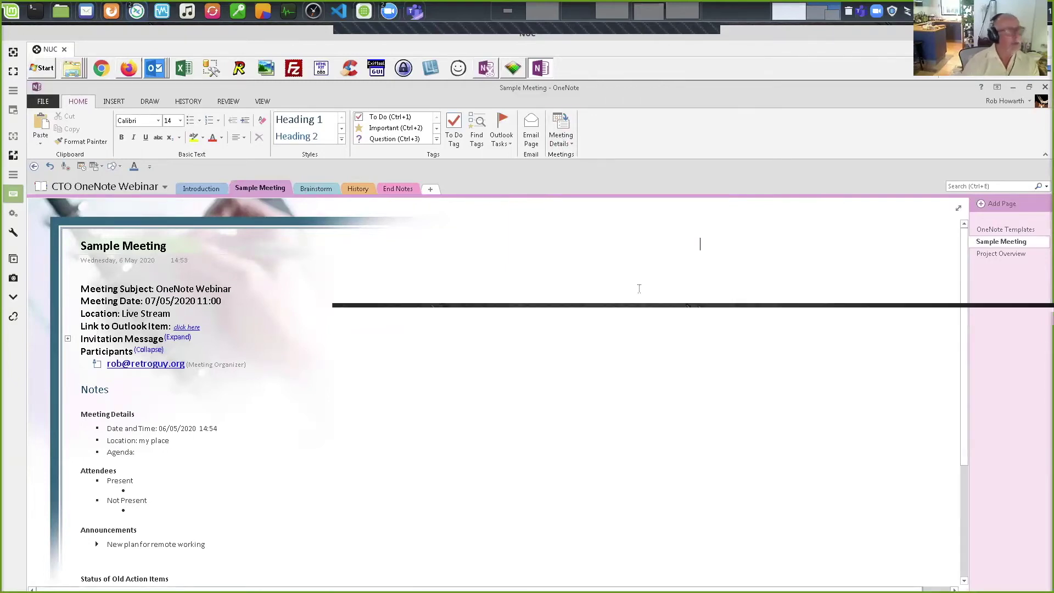
Go to the Brainstorm section's Webpage Plan page and select the red arrow beside the Like button note
left_click(317, 188)
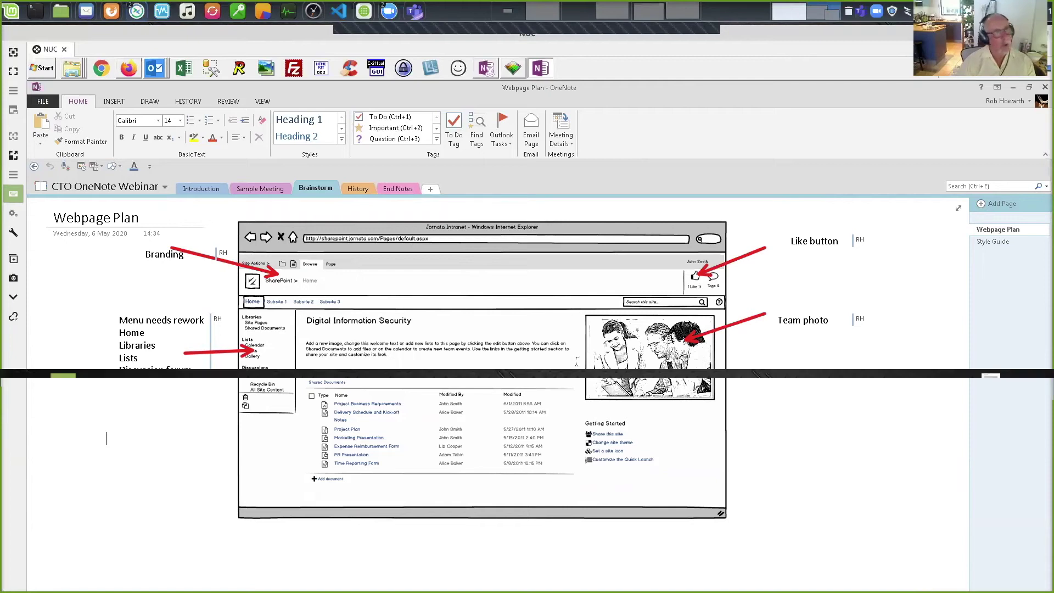
left_click(737, 261)
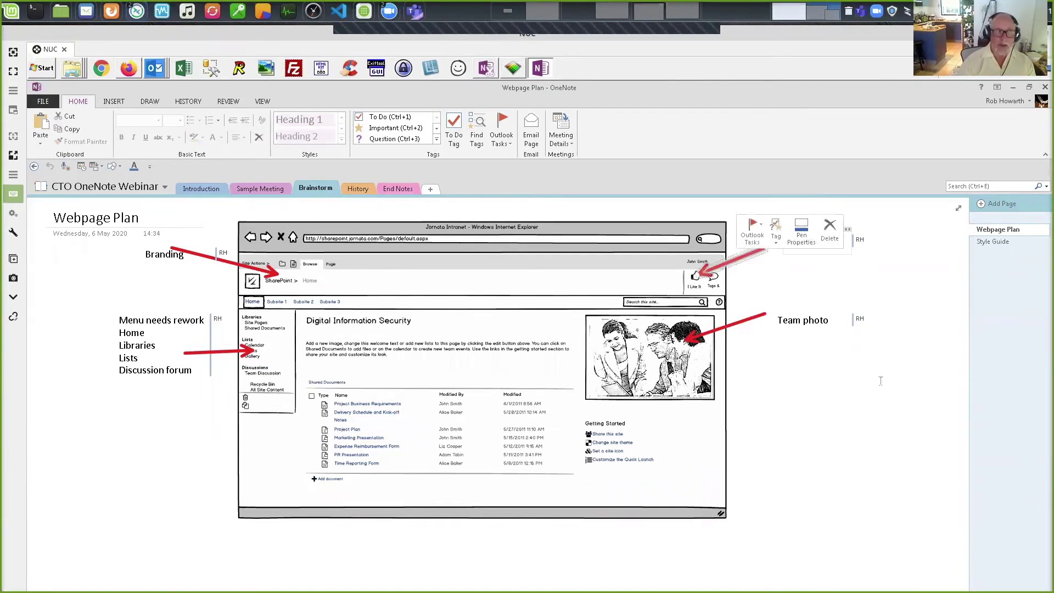
left_click(792, 241)
type("Like button")
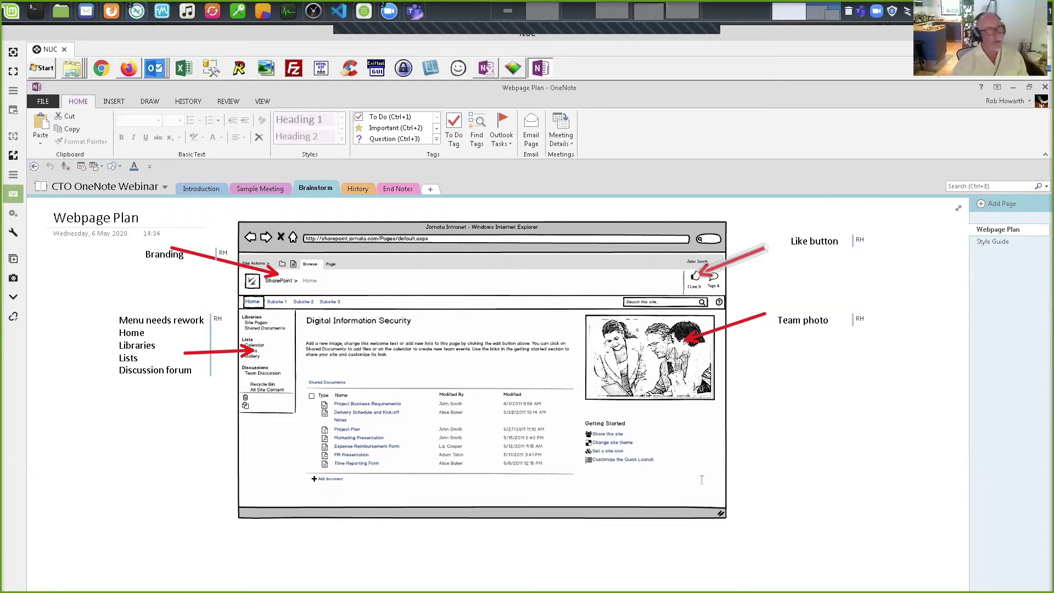
Switch to Firefox and copy the 2_Kool_for_Skool colour palette image onto the Webpage Plan page, below the menu rework notes
left_click(129, 70)
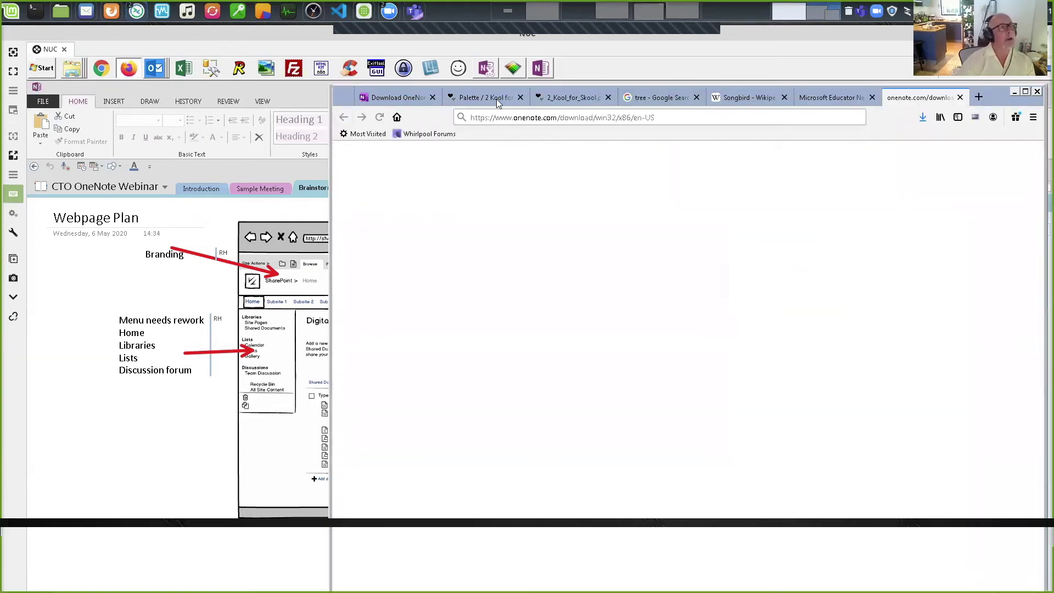
left_click(560, 98)
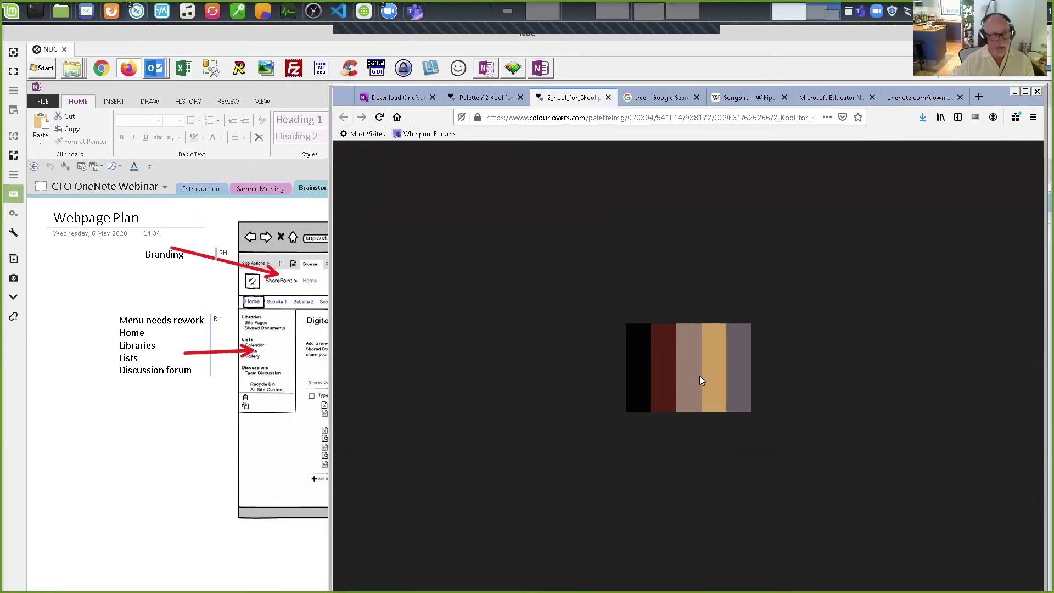
left_click_drag(702, 380, 139, 471)
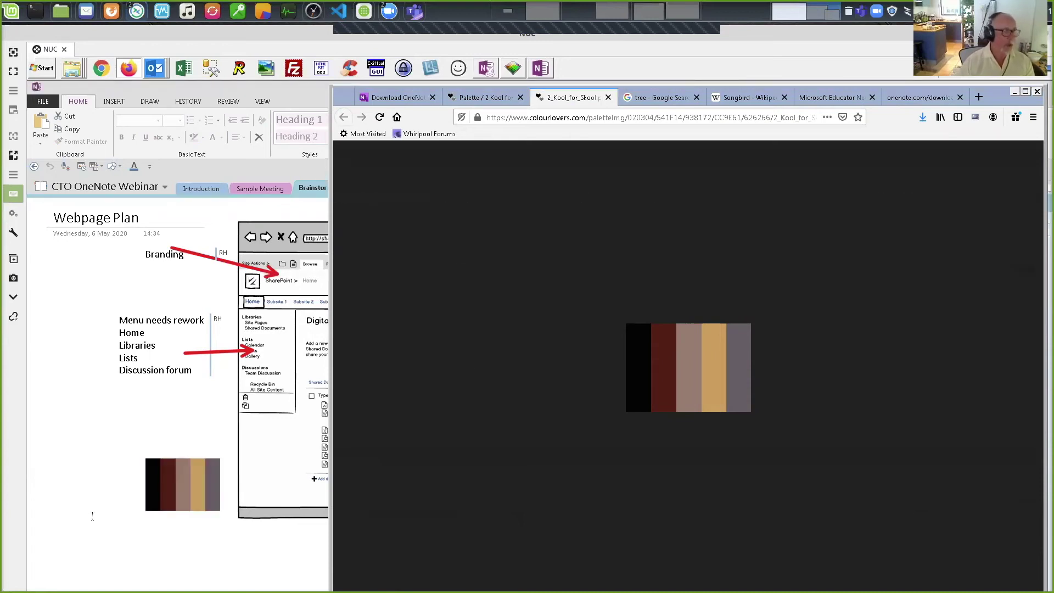
Switch back to OneNote and look through the logos, brand colours and typography on the Style Guide page
left_click(308, 93)
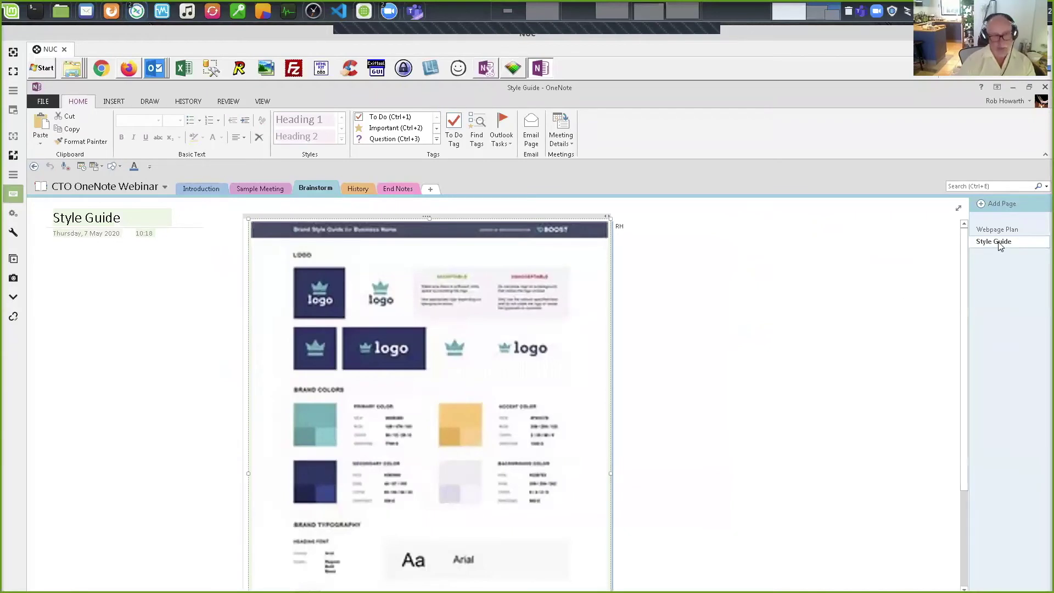
scroll(1001, 247, "down", 1)
scroll(993, 248, "up", 1)
key("ctrl")
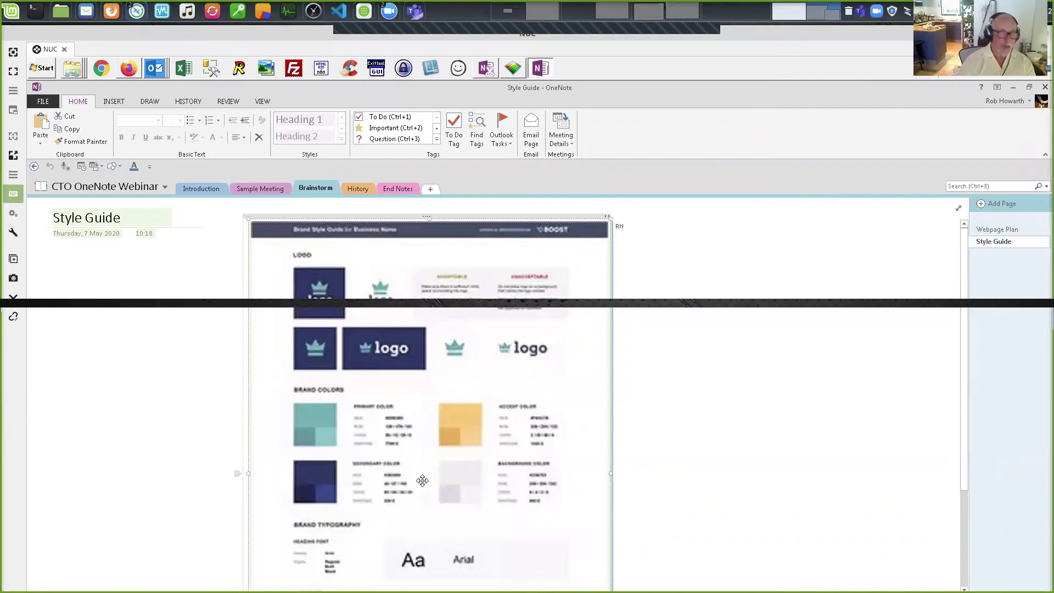
scroll(424, 481, "down", 3)
scroll(499, 357, "up", 2)
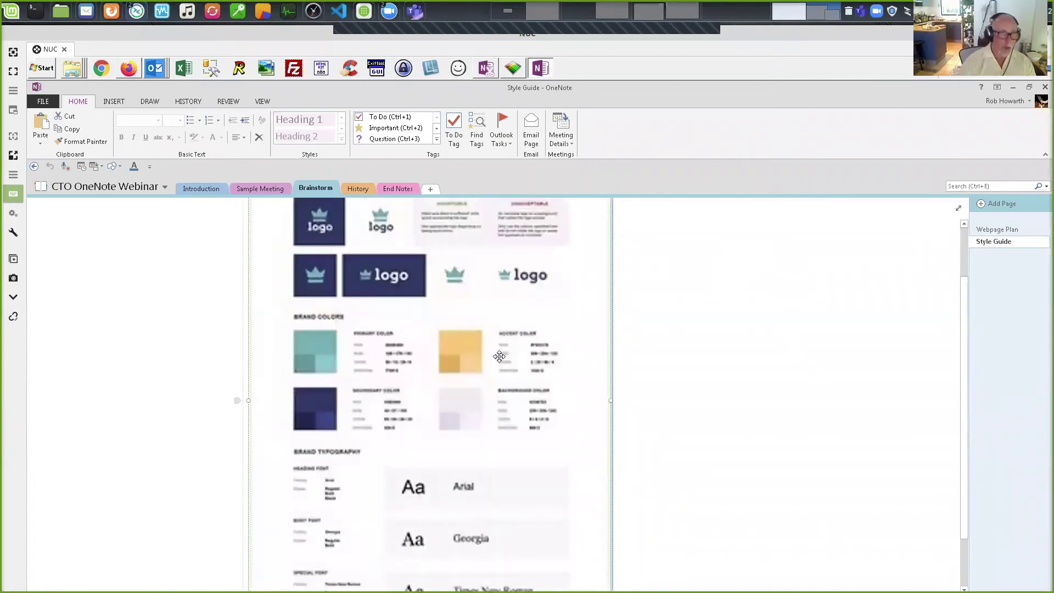
scroll(404, 354, "up", 2)
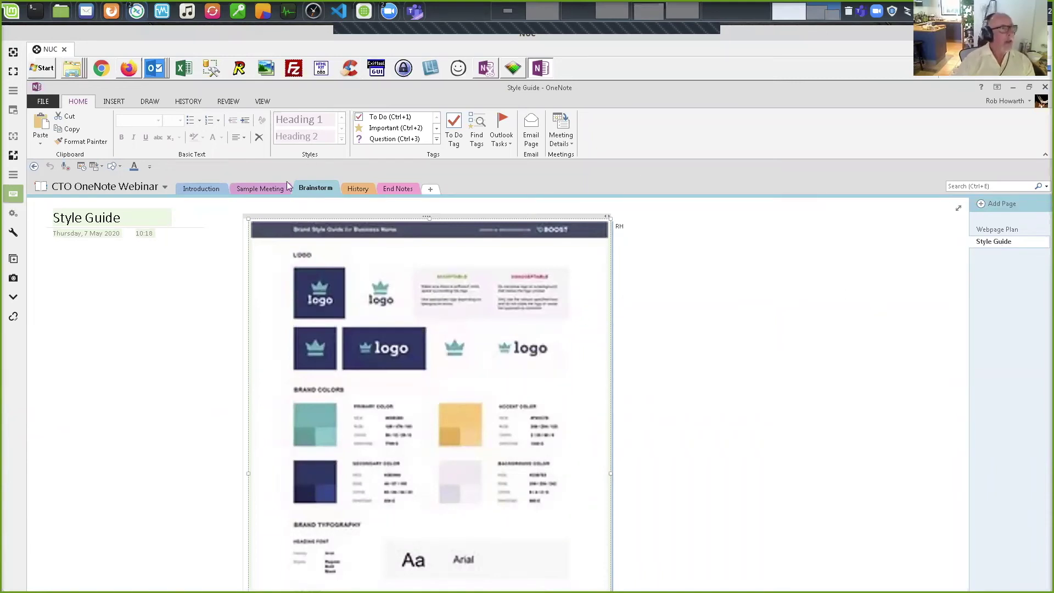
Go to the History section, list all pages sorted by date, then detach the results list and widen it
left_click(372, 189)
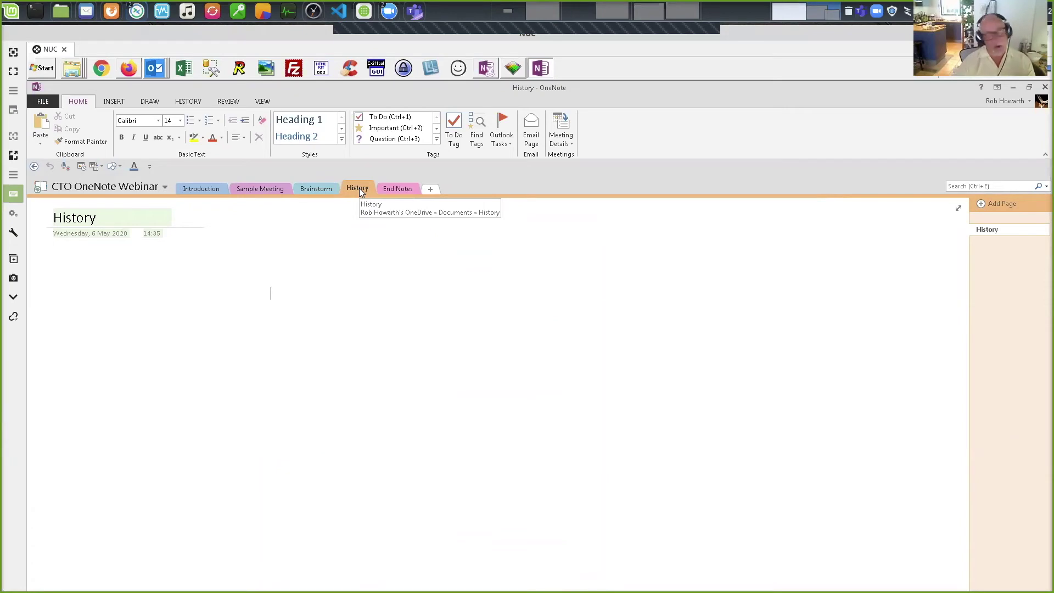
left_click(188, 102)
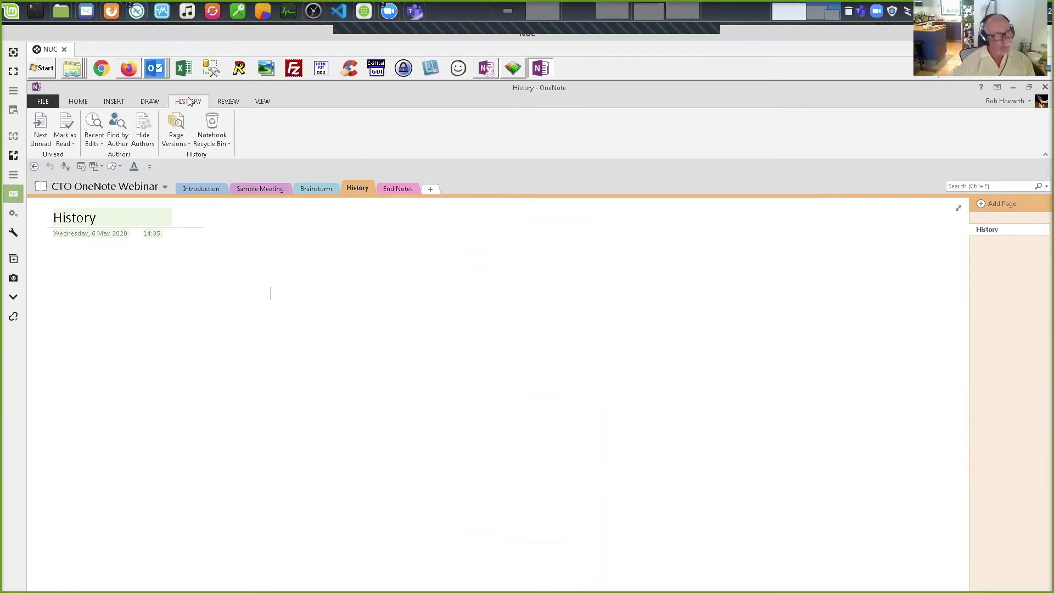
left_click(93, 140)
left_click(116, 245)
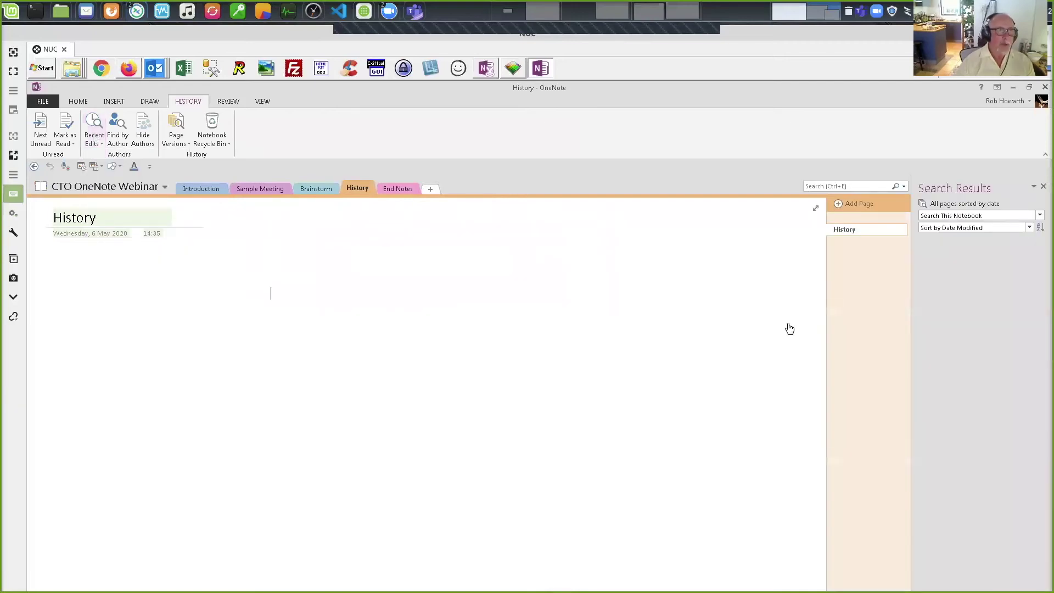
left_click_drag(749, 215, 400, 223)
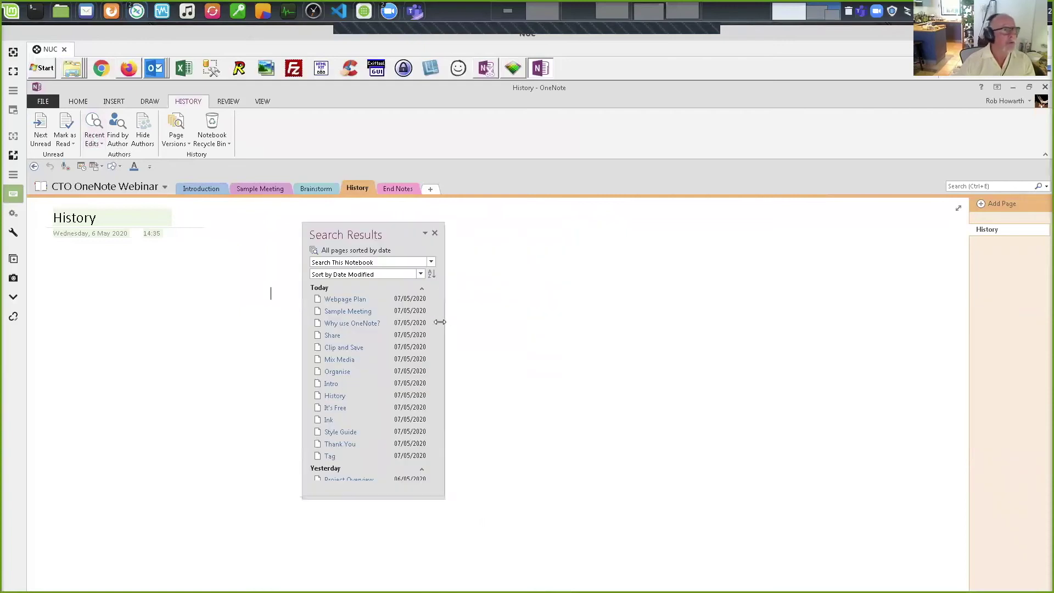
left_click_drag(449, 322, 741, 324)
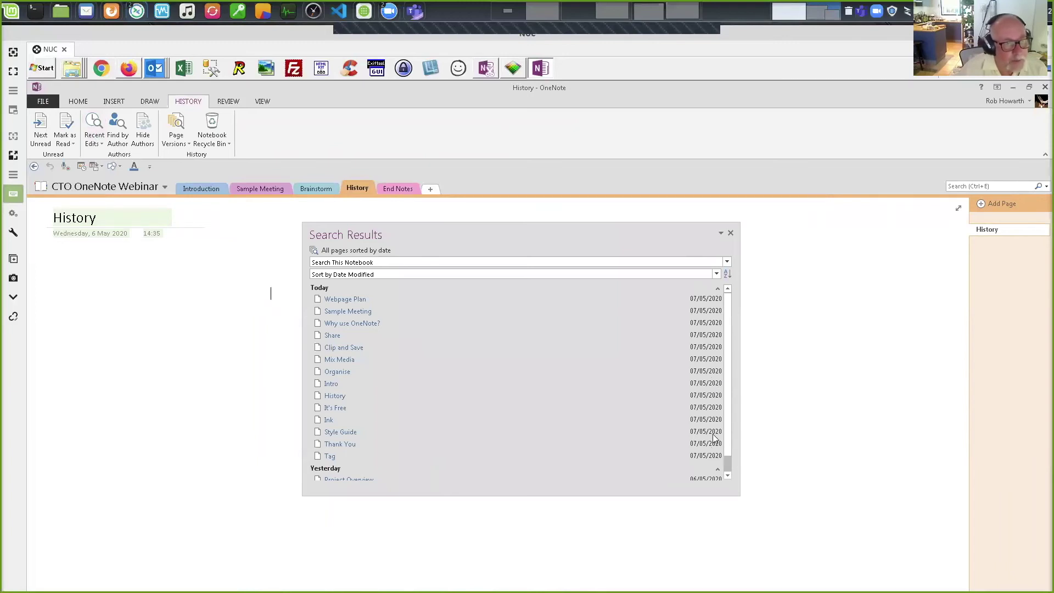
Open the Style Guide page from the results, move the list aside to review it, and close the list
left_click(347, 433)
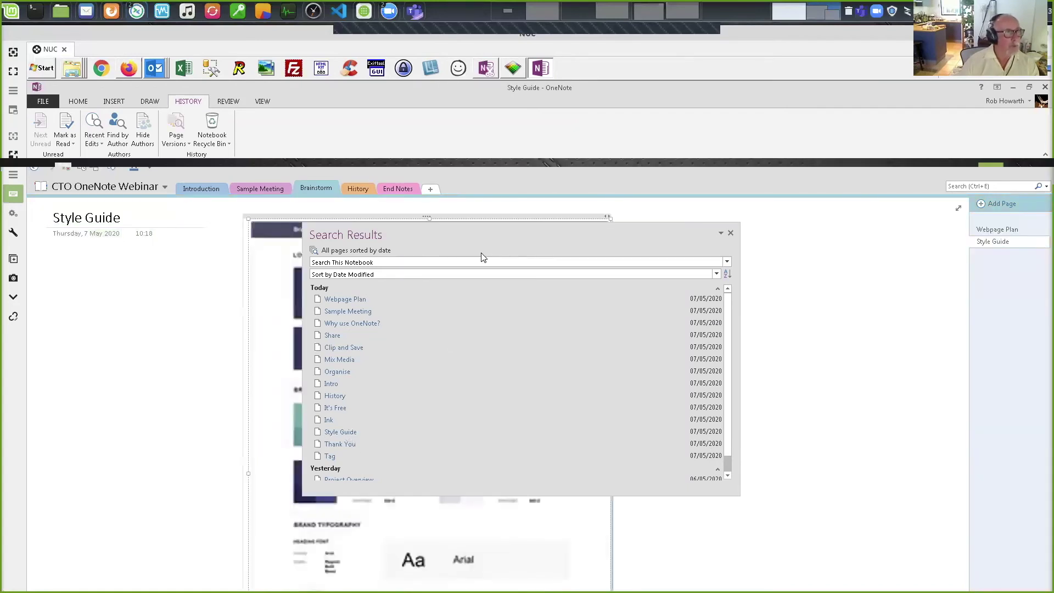
left_click_drag(499, 236, 652, 241)
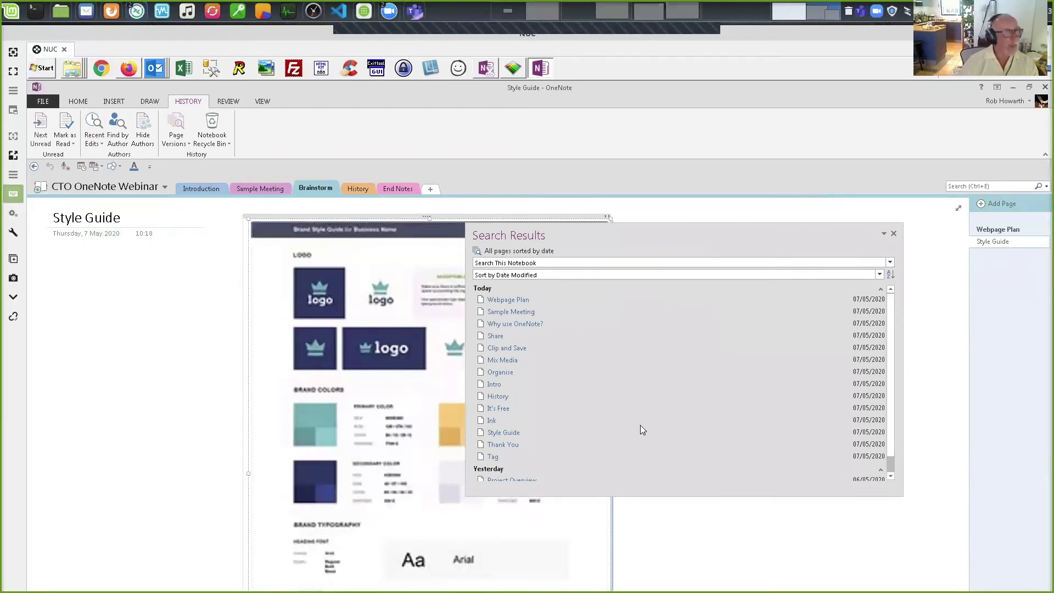
scroll(641, 425, "down", 1)
scroll(587, 428, "up", 1)
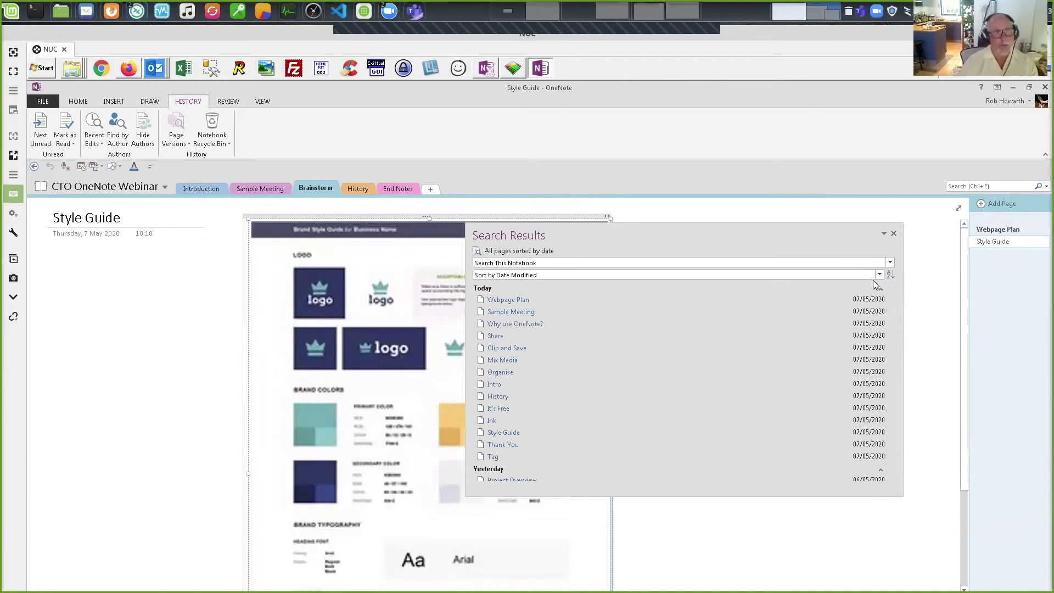
left_click(893, 234)
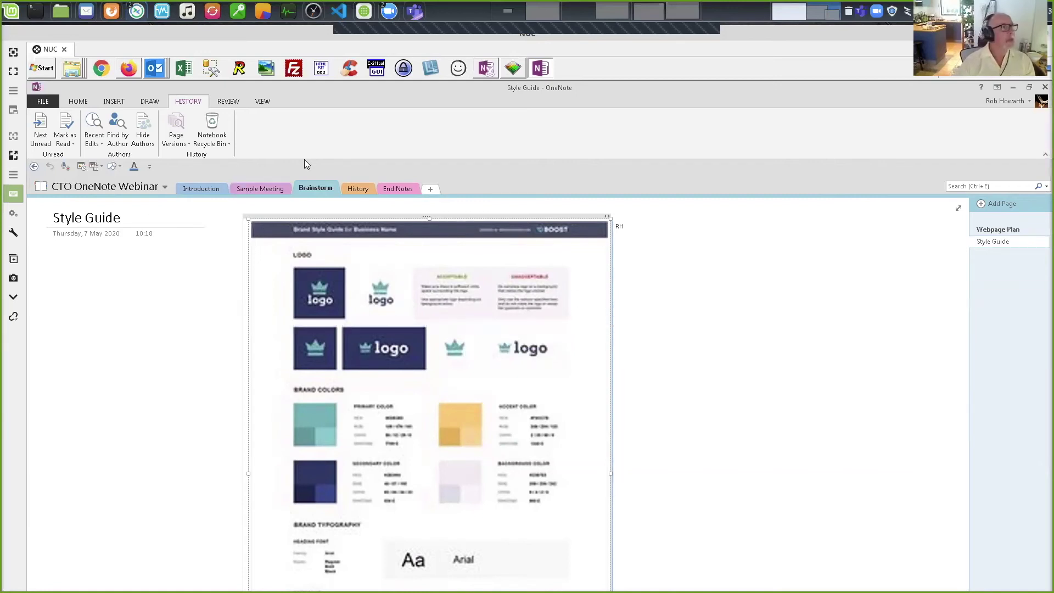
Return to the History section and continue to the Thank You page in End Notes
left_click(361, 189)
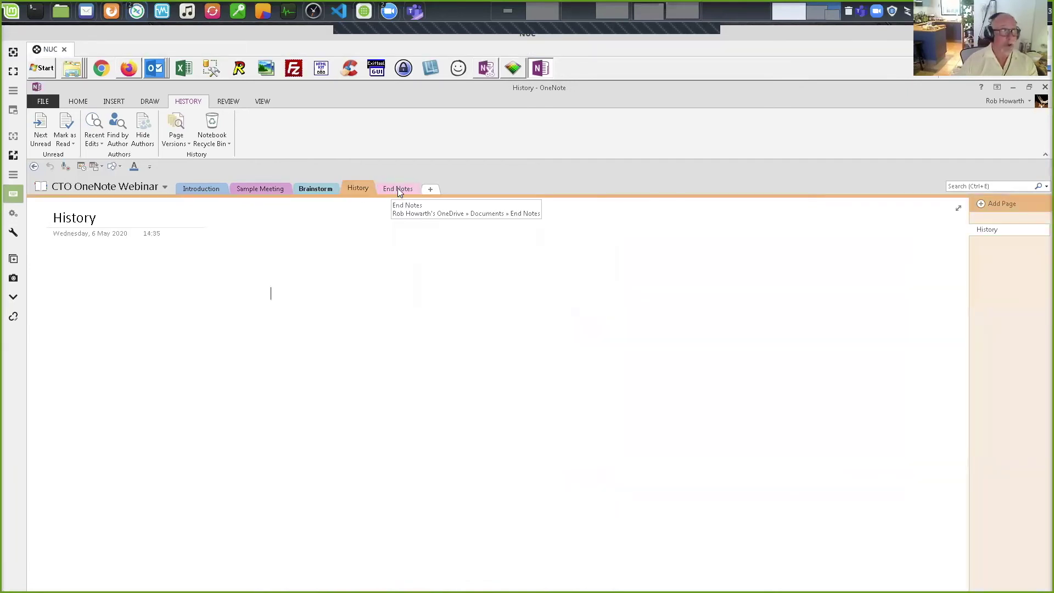
left_click(397, 187)
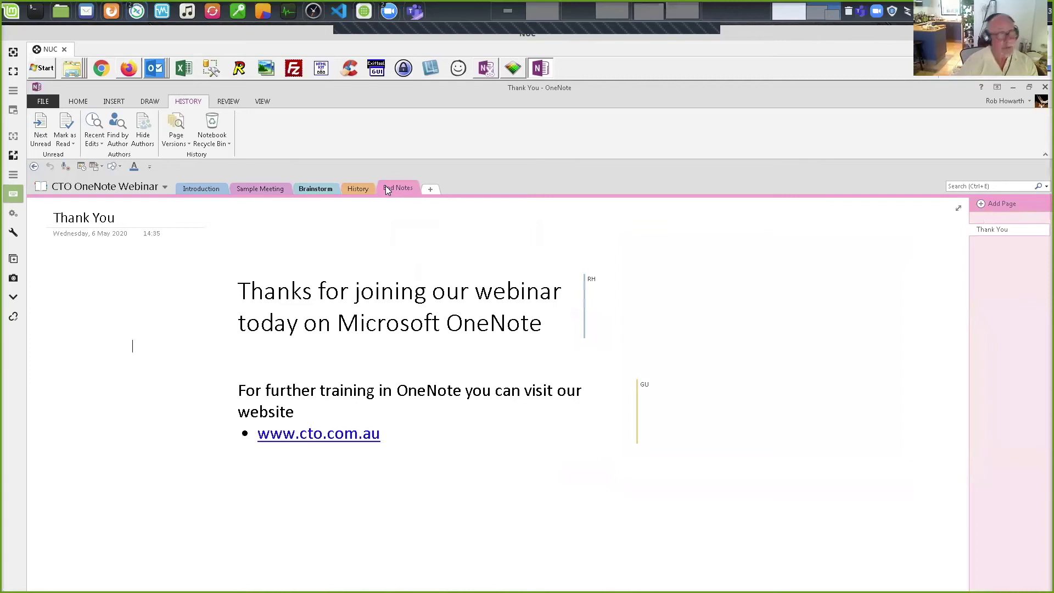